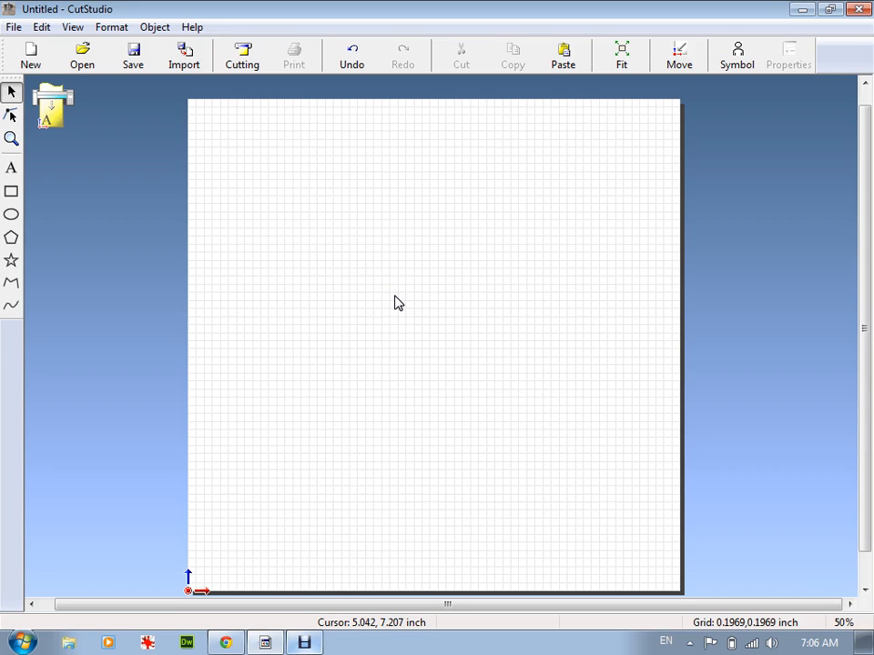
Add the text CANADA to the upper part of the page and enlarge it to about 6.47 by 1.48 inches
{"action": "left_click", "coordinate": [12, 168]}
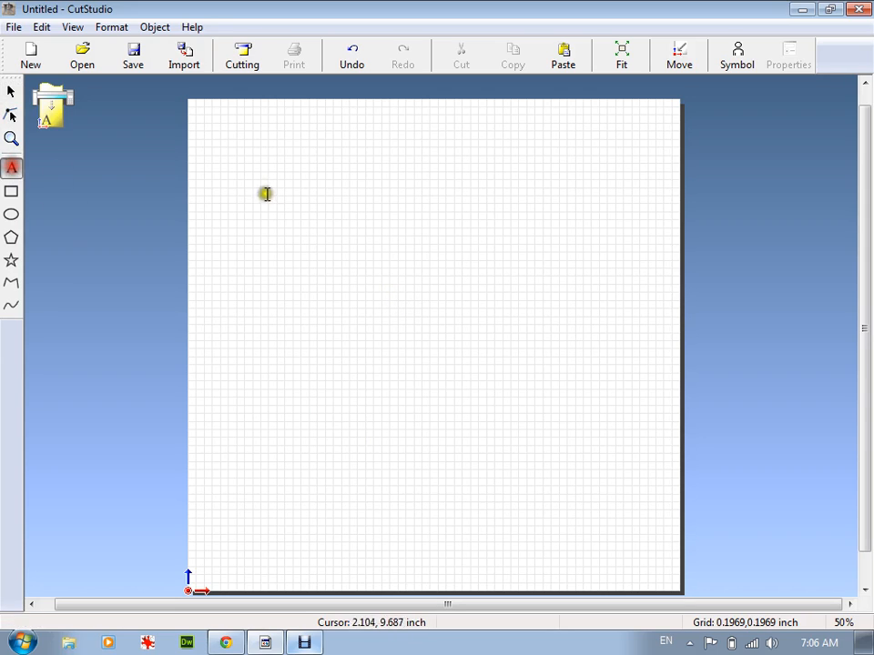
{"action": "left_click", "coordinate": [328, 245]}
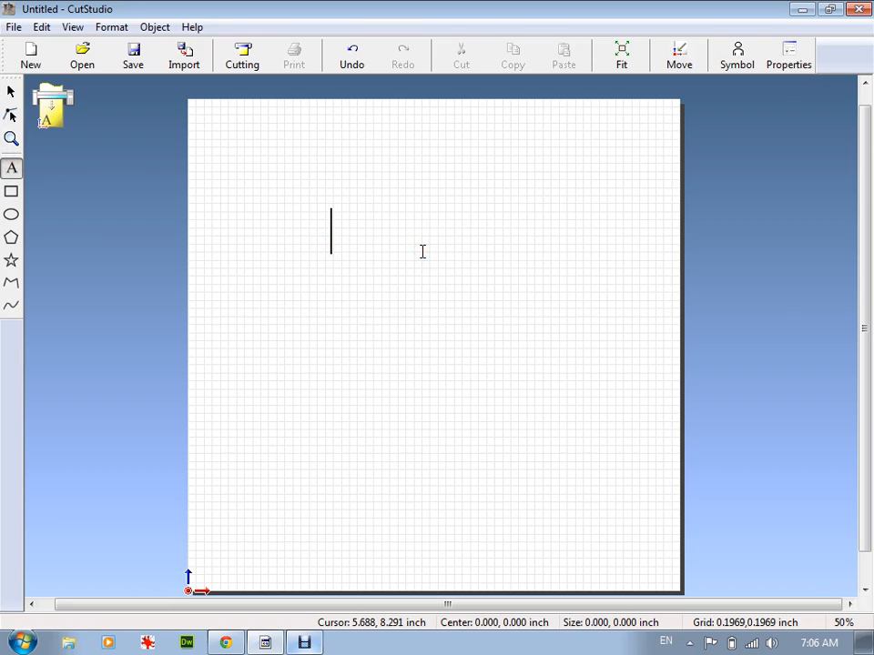
{"action": "type", "text": "CA"}
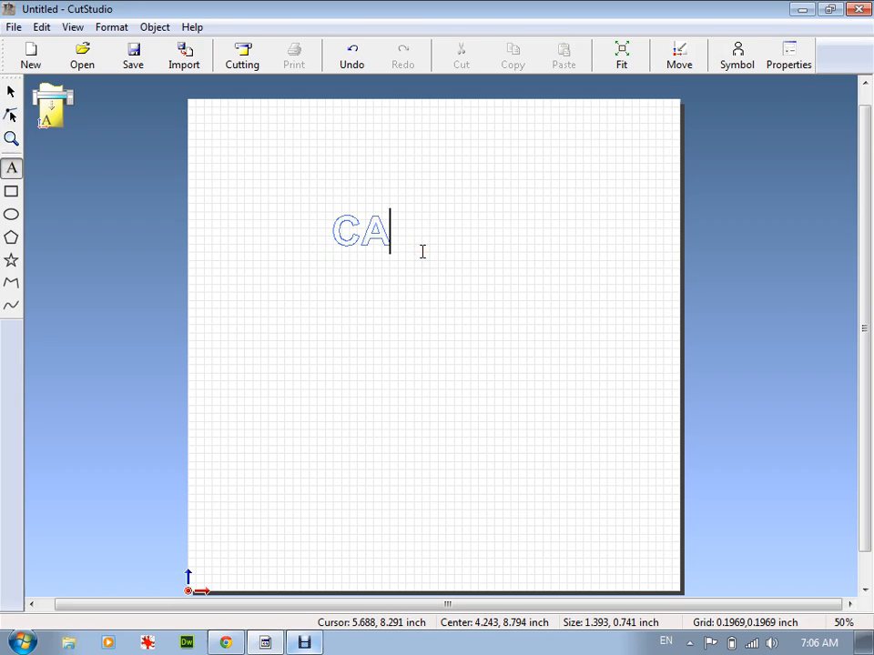
{"action": "type", "text": "NADA"}
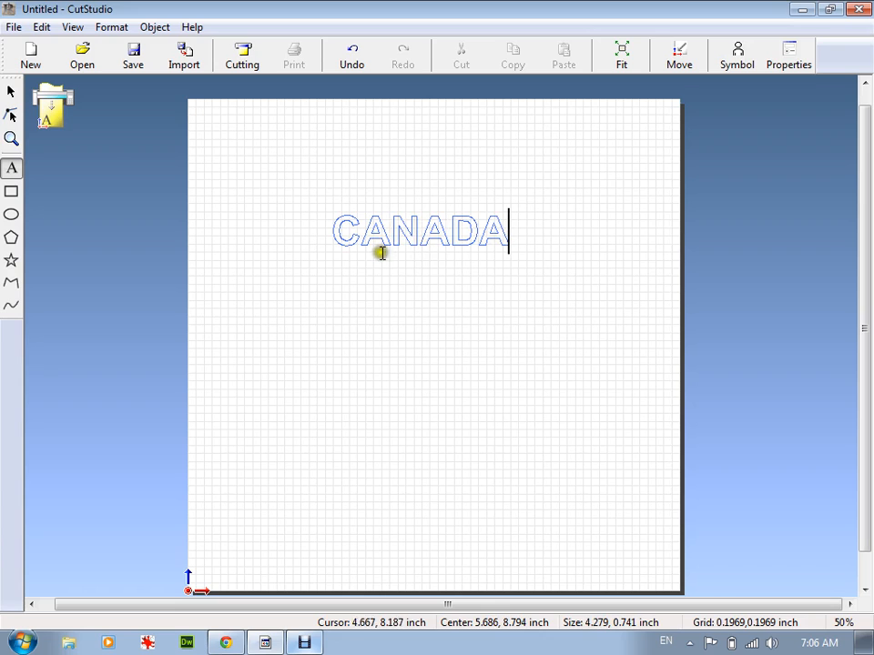
{"action": "left_click", "coordinate": [11, 91]}
{"action": "left_click_drag", "start_coordinate": [507, 253], "coordinate": [599, 299]}
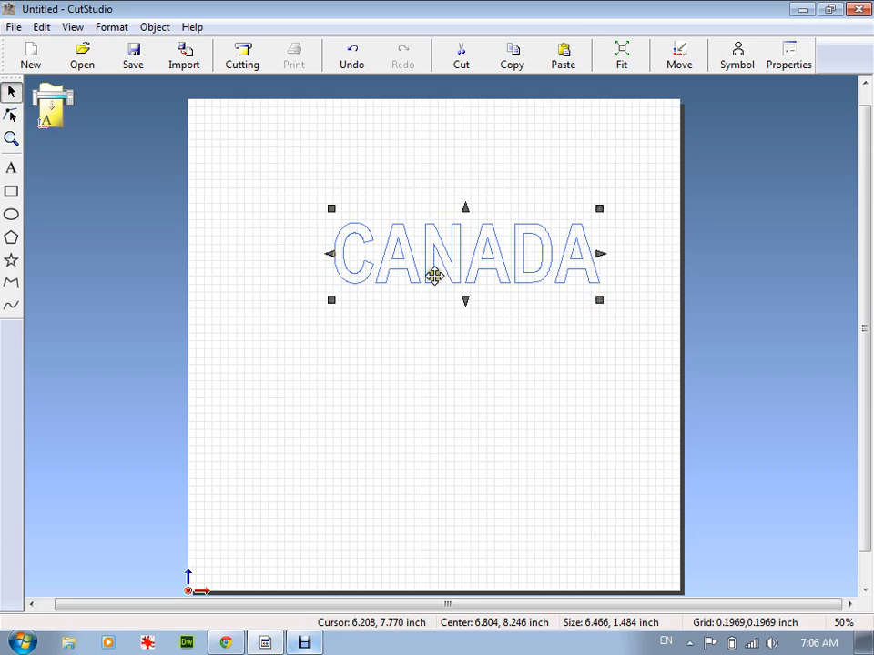
Change the font of the CANADA text to Comic Sans MS
{"action": "right_click", "coordinate": [440, 254]}
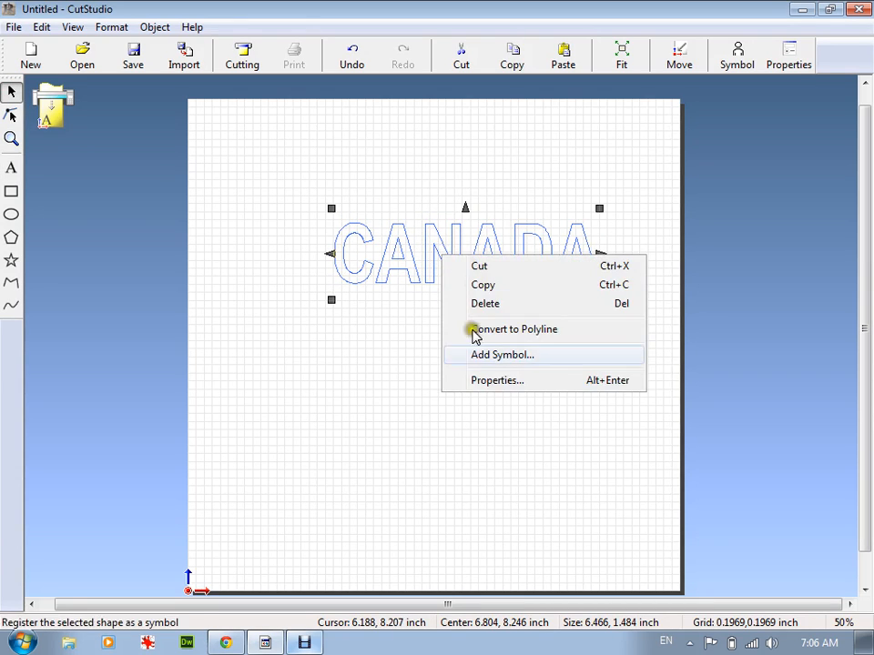
{"action": "left_click", "coordinate": [482, 381]}
{"action": "left_click", "coordinate": [383, 182]}
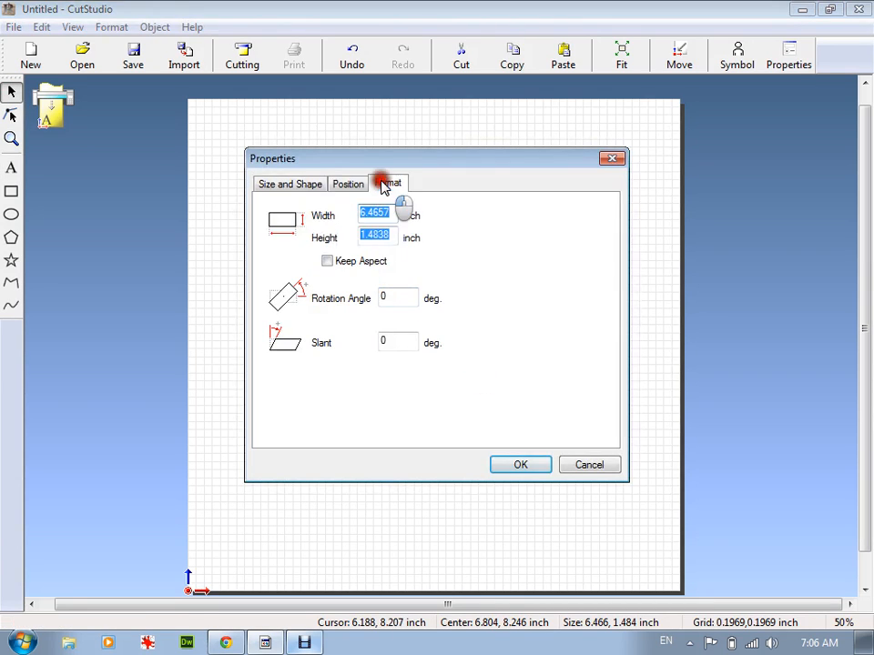
{"action": "left_click", "coordinate": [406, 230]}
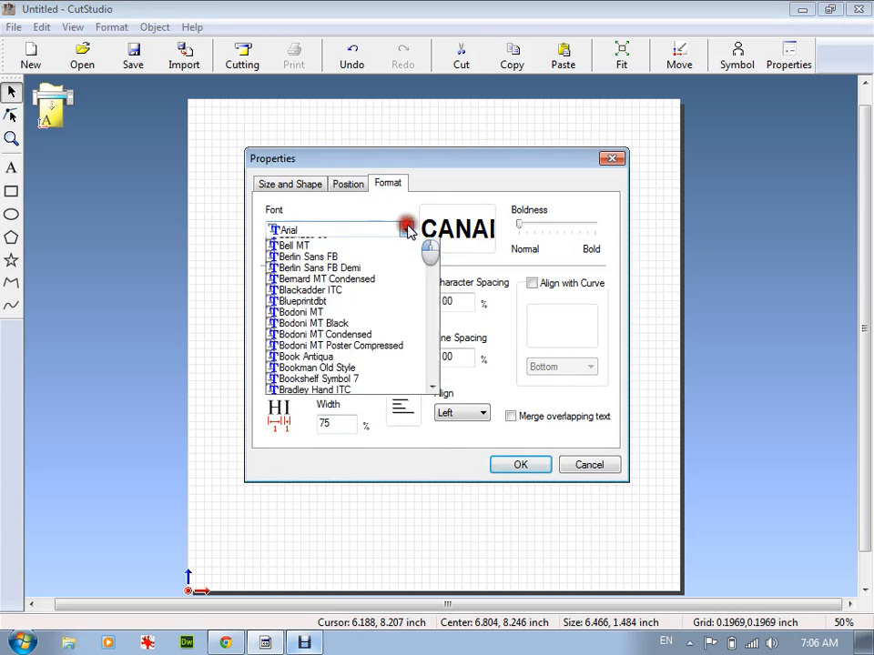
{"action": "left_click_drag", "start_coordinate": [430, 276], "coordinate": [432, 304]}
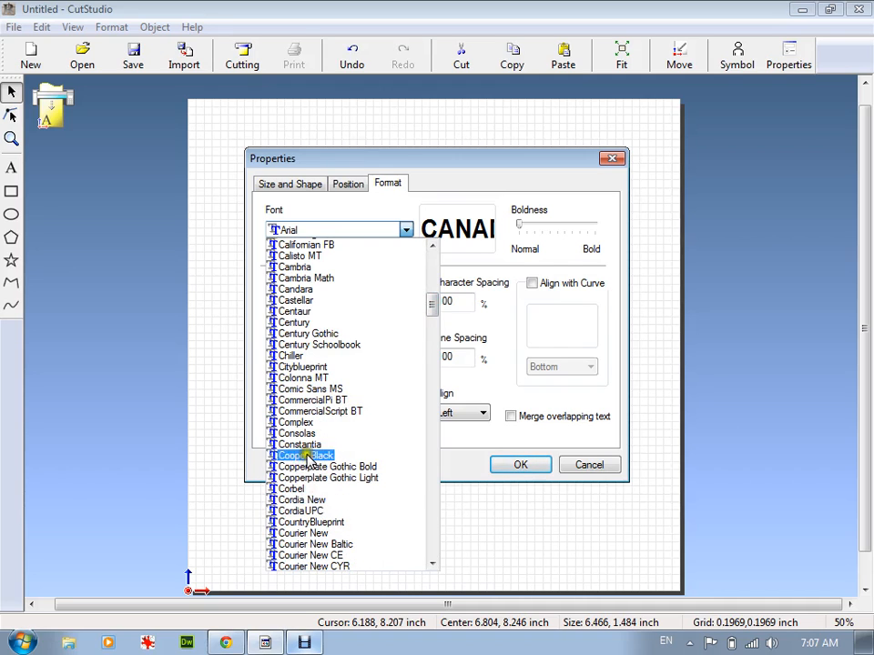
{"action": "left_click", "coordinate": [298, 392]}
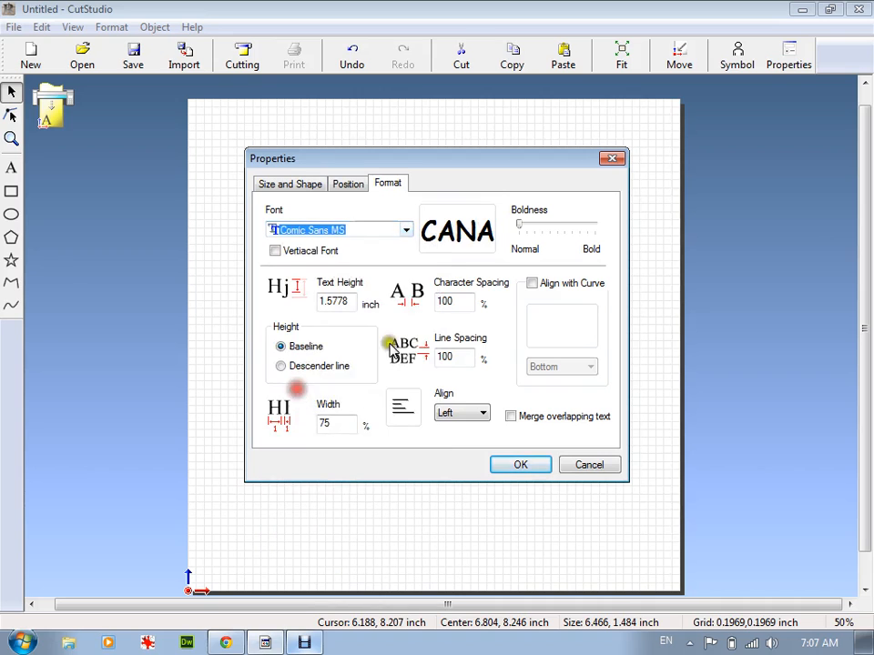
{"action": "left_click", "coordinate": [525, 464]}
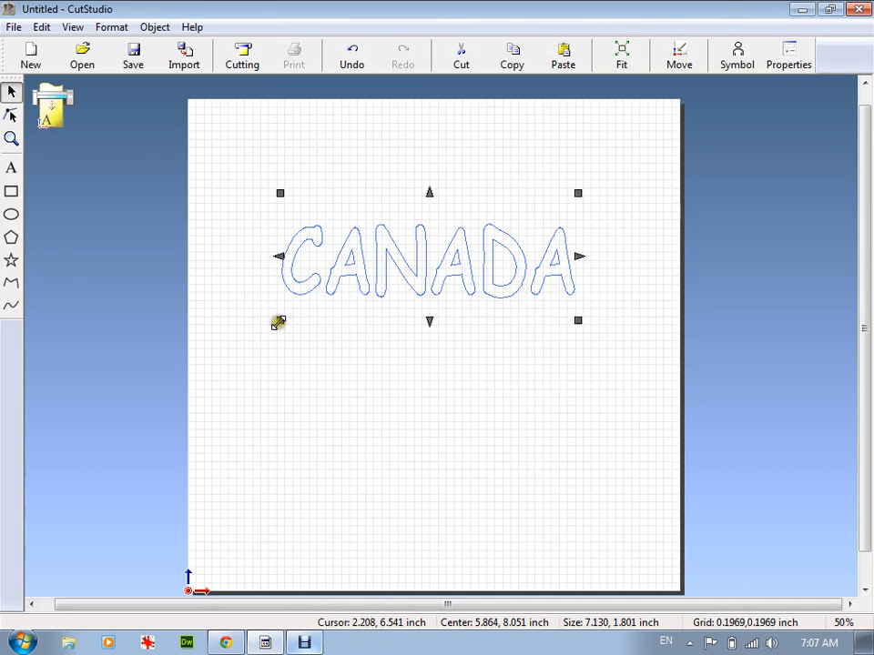
Enlarge the CANADA text to about 7.67 by 2.01 inches and check its text format properties
{"action": "left_click_drag", "start_coordinate": [278, 323], "coordinate": [258, 334]}
{"action": "right_click", "coordinate": [325, 272]}
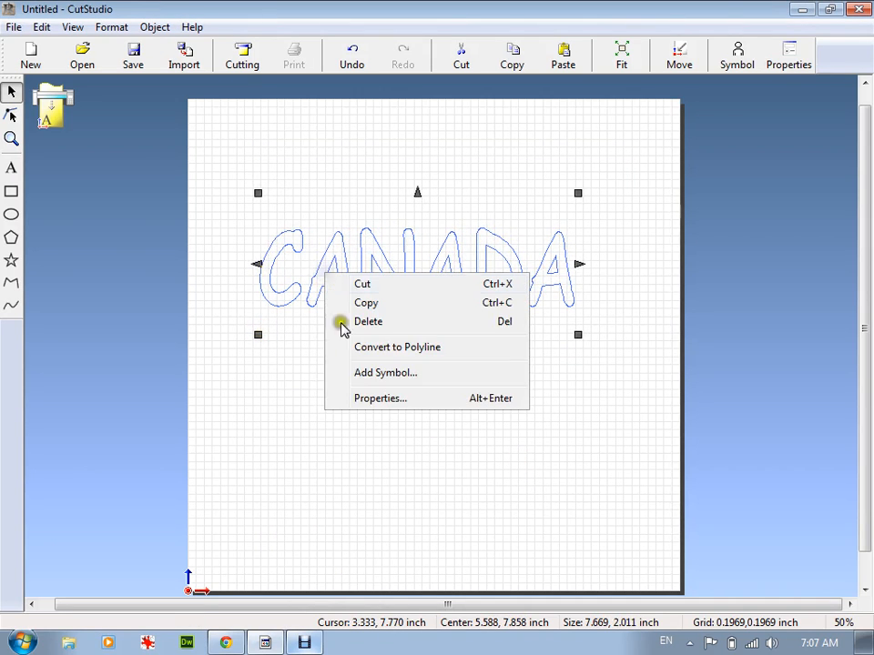
{"action": "left_click", "coordinate": [370, 400]}
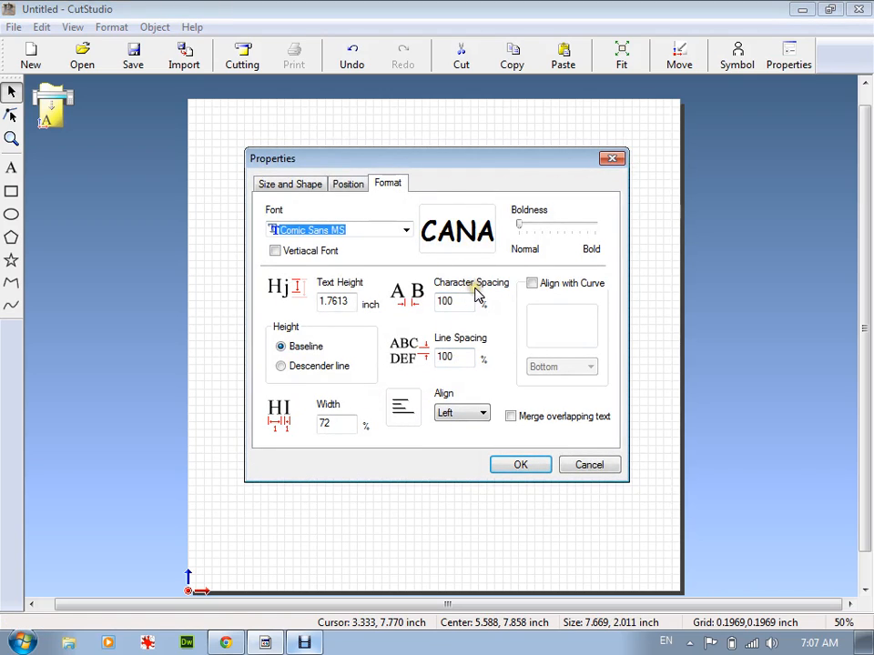
{"action": "left_click", "coordinate": [523, 468]}
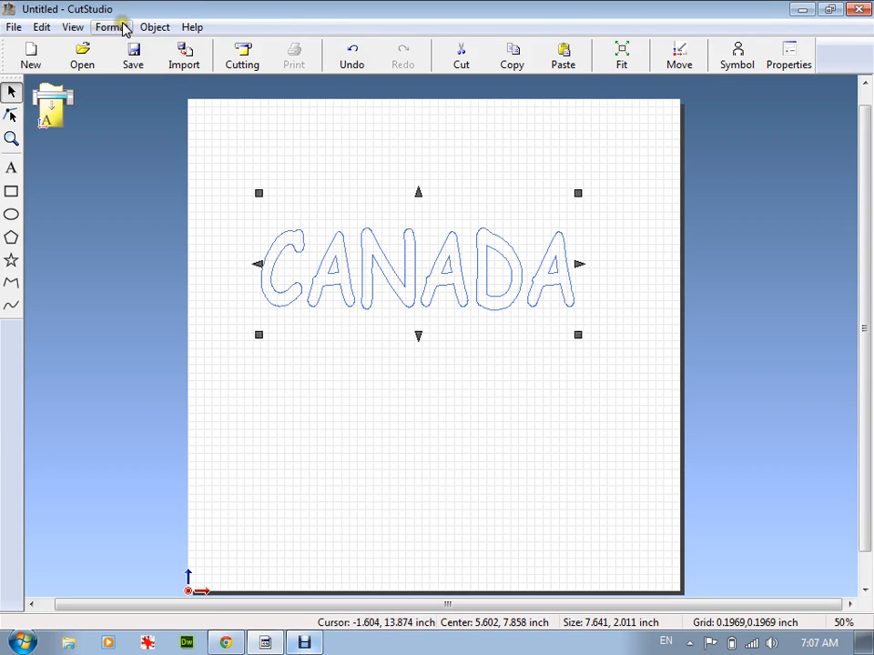
Convert the CANADA text to a polyline and deselect it
{"action": "left_click", "coordinate": [154, 28]}
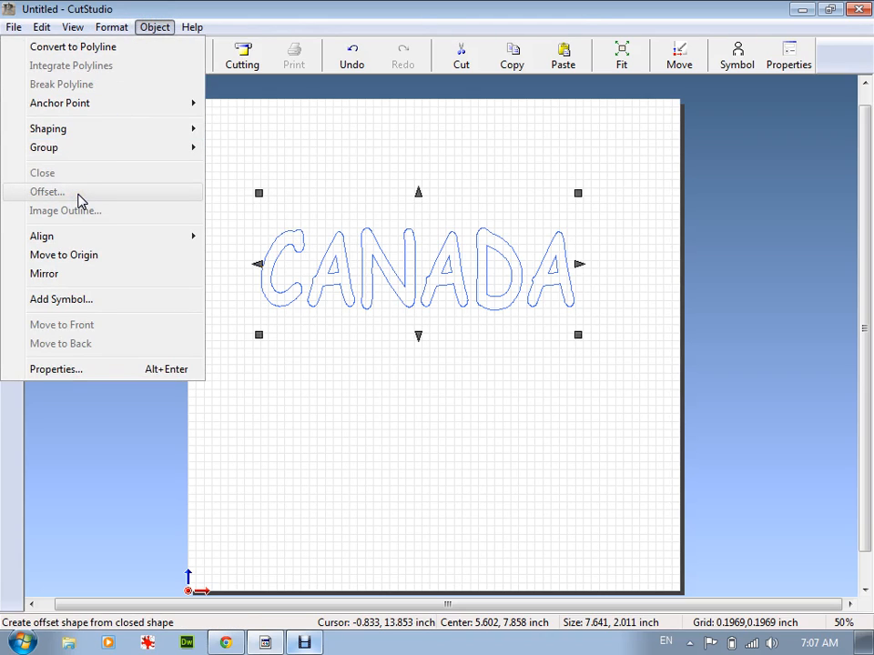
{"action": "left_click", "coordinate": [357, 360]}
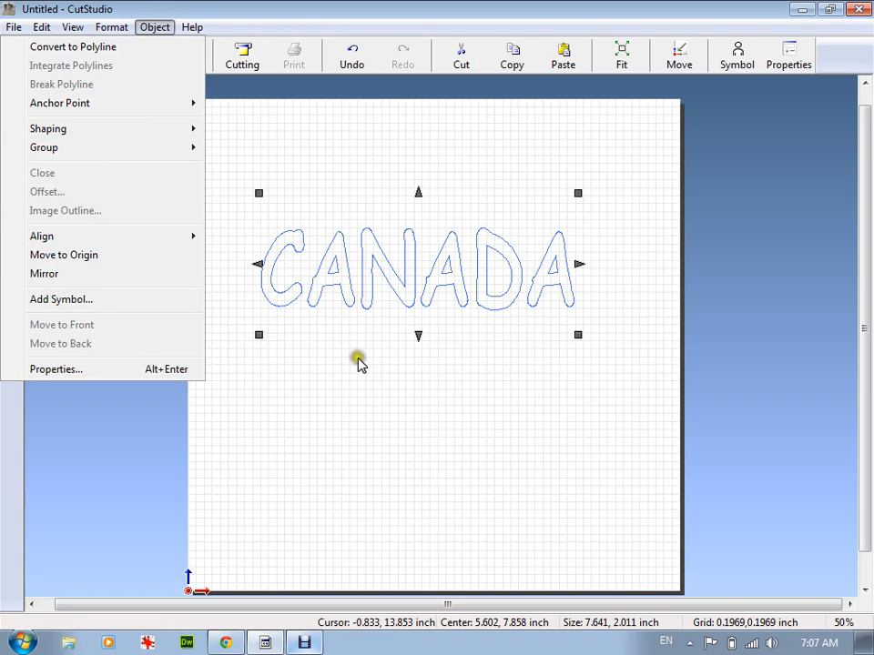
{"action": "left_click", "coordinate": [365, 277]}
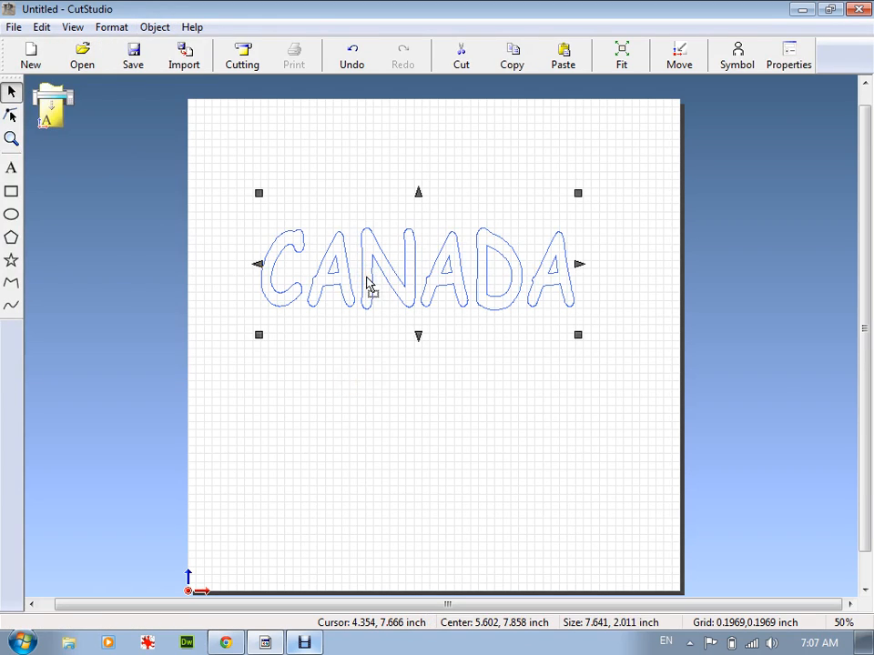
{"action": "right_click", "coordinate": [367, 285]}
{"action": "left_click", "coordinate": [480, 354]}
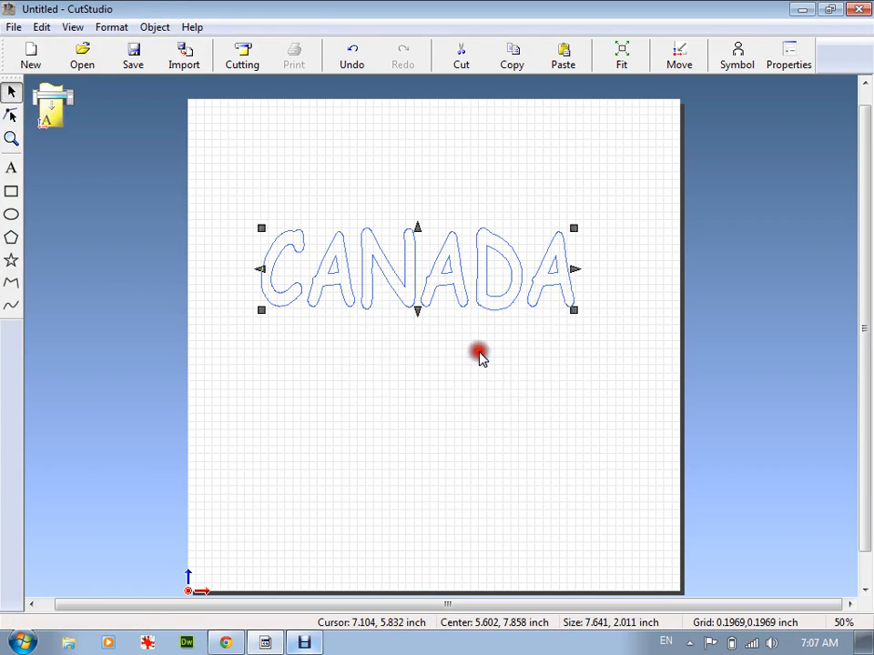
{"action": "left_click", "coordinate": [396, 339]}
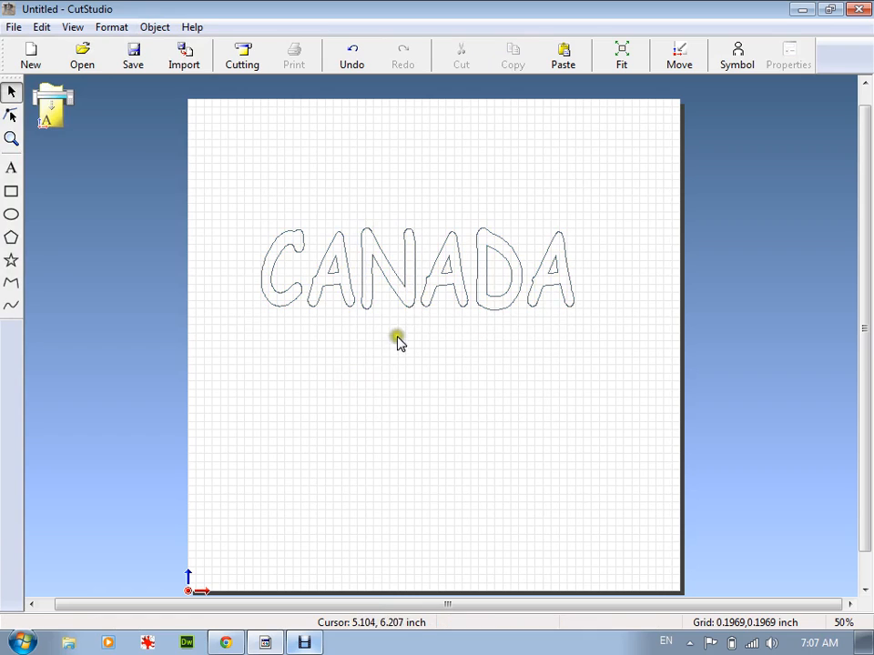
Inspect the anchor points of the converted CANADA lettering and return to whole-object selection
{"action": "left_click", "coordinate": [388, 286]}
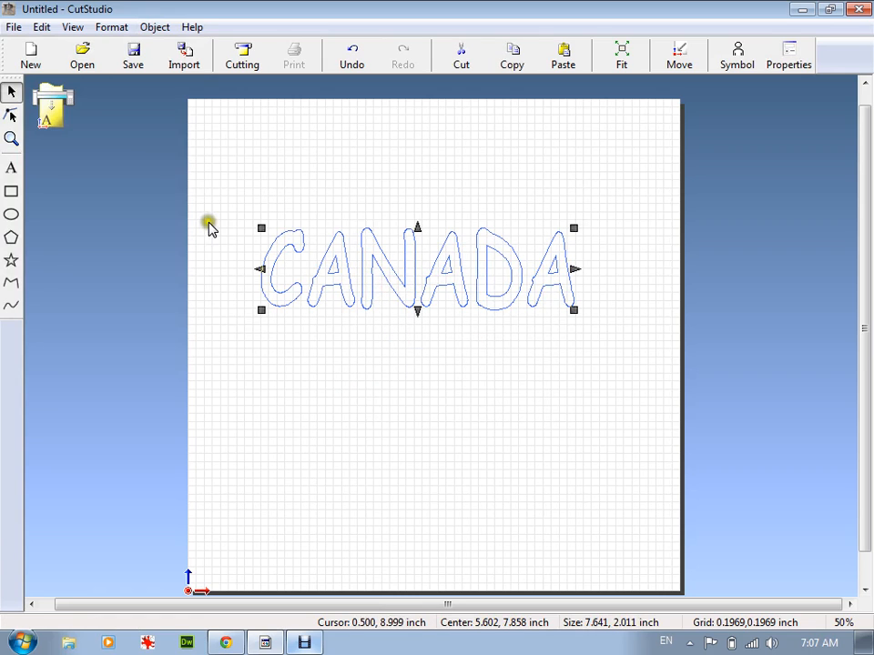
{"action": "double_click", "coordinate": [328, 273]}
{"action": "left_click", "coordinate": [11, 91]}
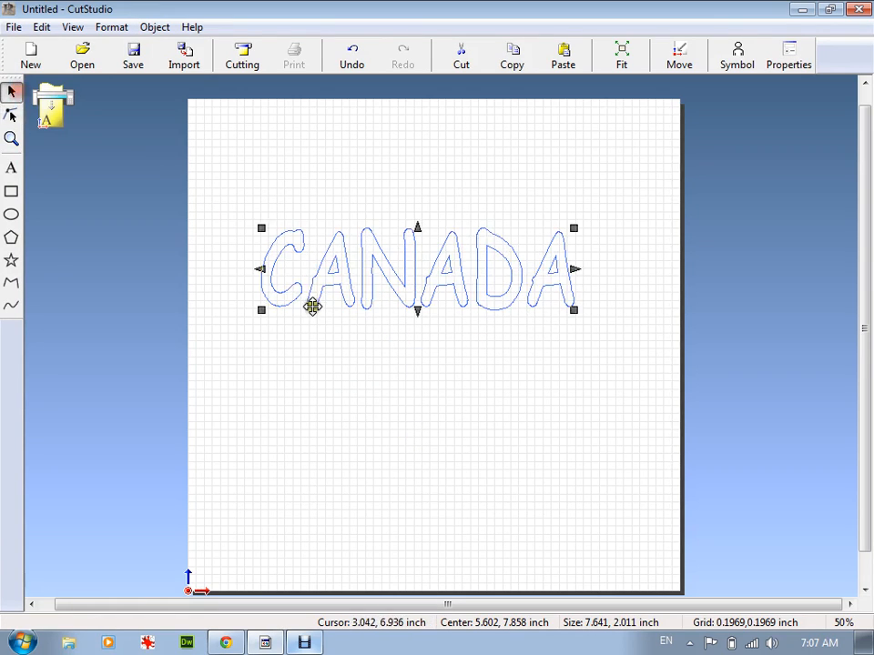
{"action": "double_click", "coordinate": [332, 286]}
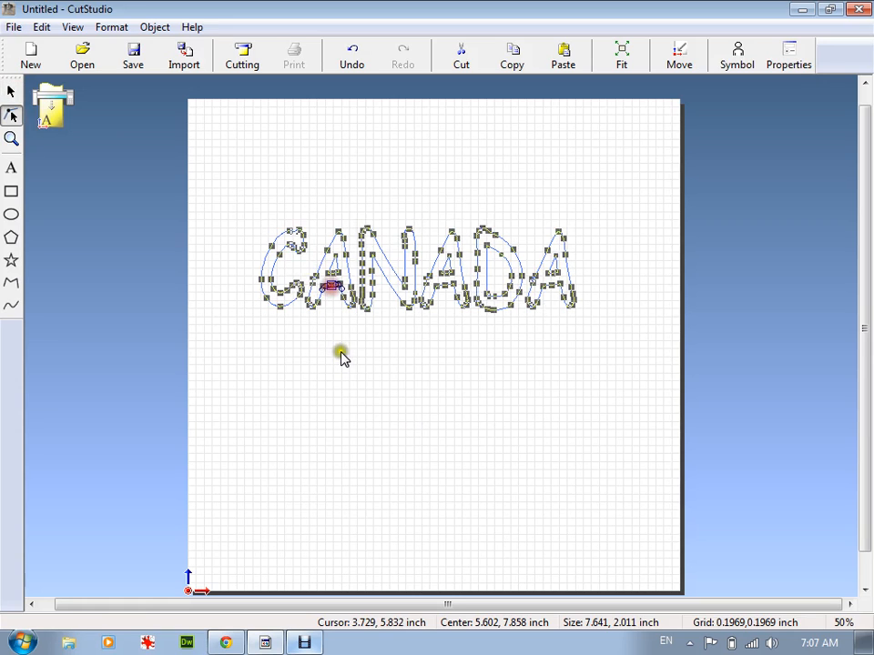
{"action": "left_click", "coordinate": [10, 92]}
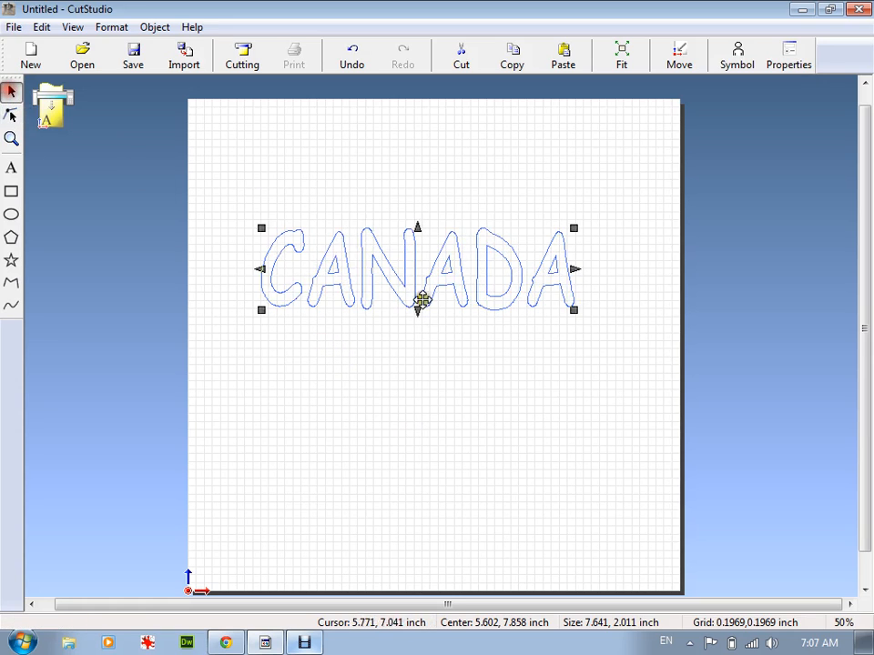
Try a 0.1 inch outside offset on the CANADA lettering and undo it
{"action": "left_click", "coordinate": [155, 27]}
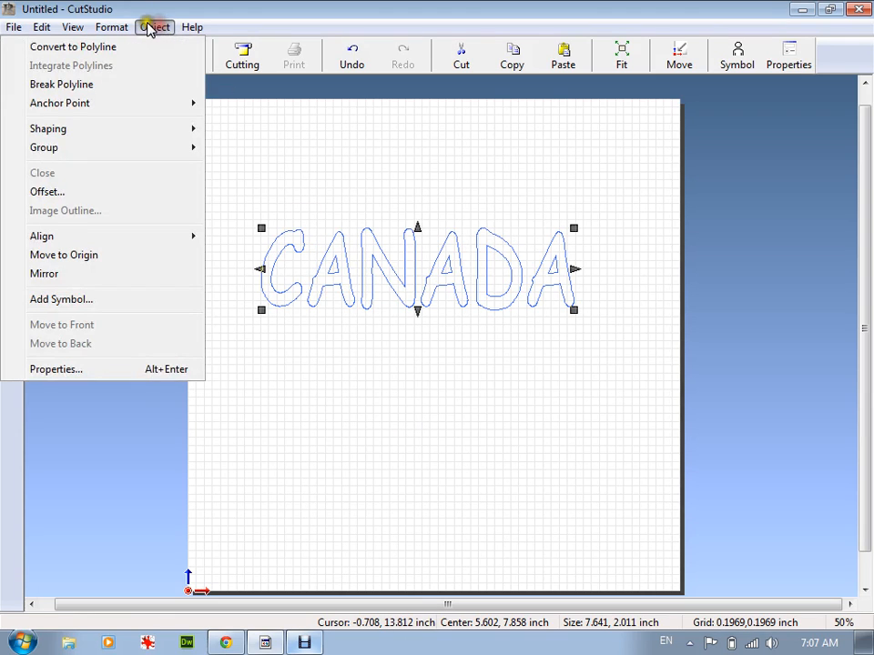
{"action": "left_click", "coordinate": [66, 189]}
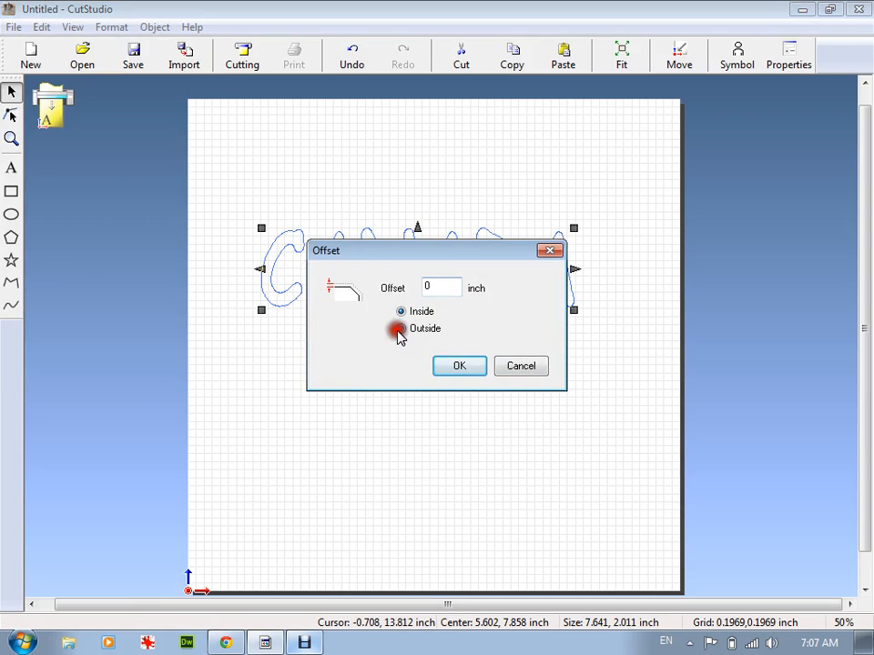
{"action": "double_click", "coordinate": [428, 289]}
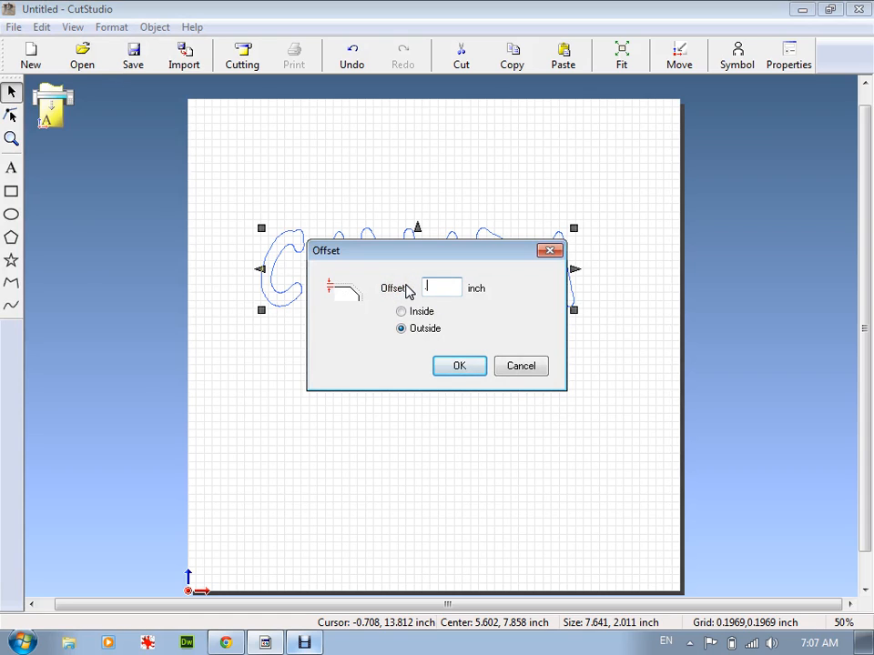
{"action": "type", "text": ".1"}
{"action": "left_click", "coordinate": [452, 364]}
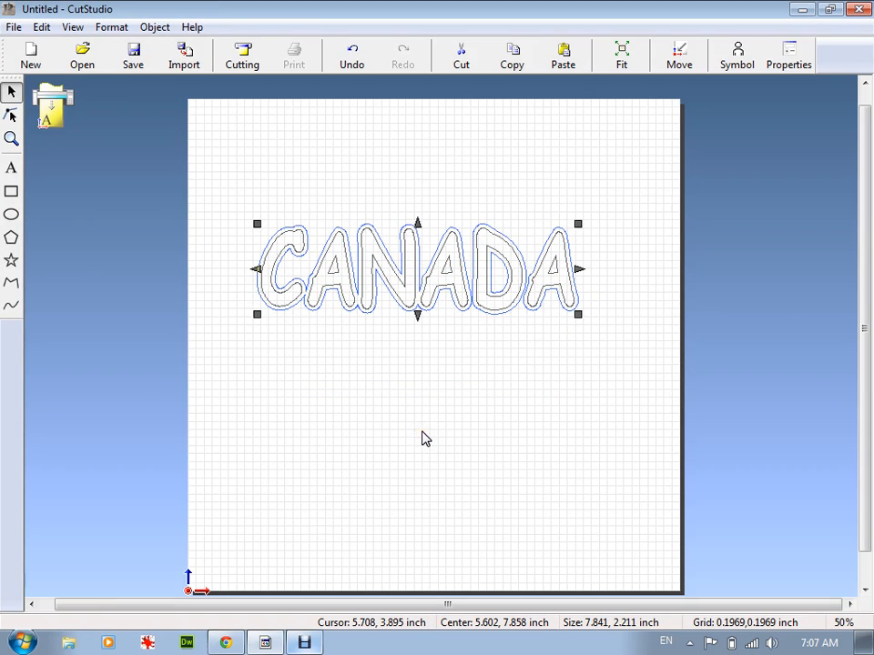
{"action": "left_click", "coordinate": [342, 52]}
Create an outside offset outline of 0.25 inch around the CANADA lettering
{"action": "left_click", "coordinate": [153, 28]}
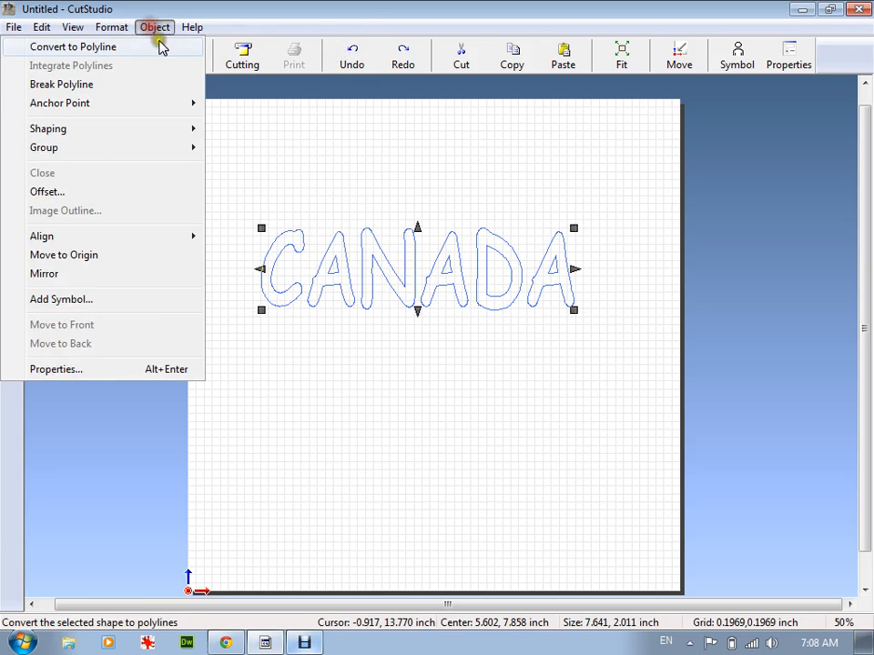
{"action": "left_click", "coordinate": [101, 191]}
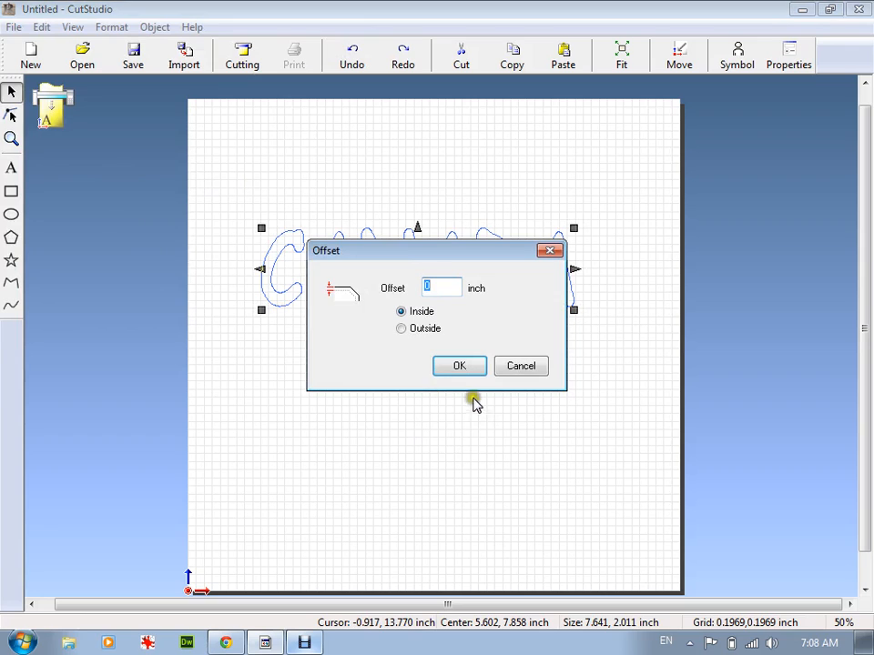
{"action": "left_click", "coordinate": [404, 329]}
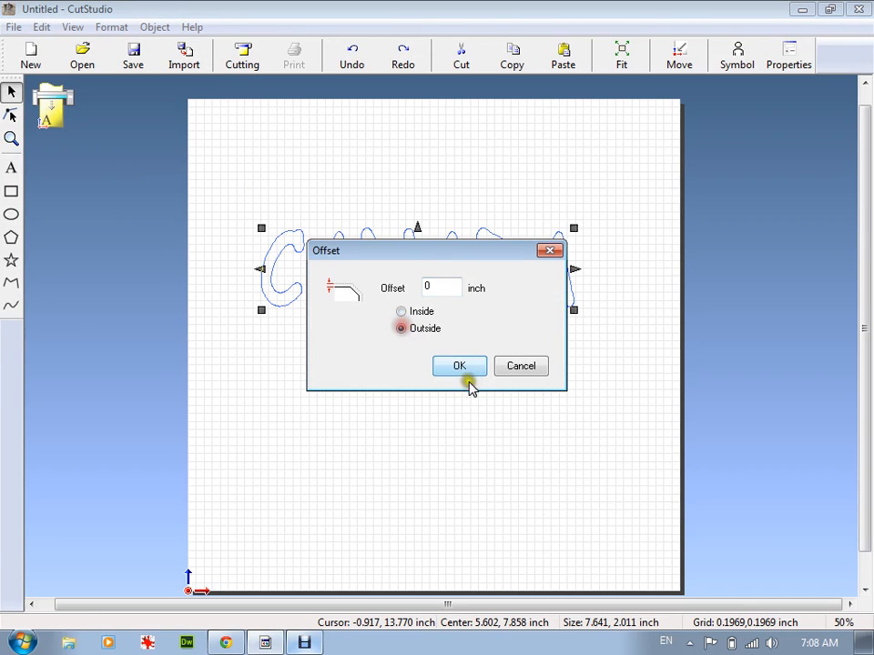
{"action": "left_click_drag", "start_coordinate": [444, 284], "coordinate": [371, 284]}
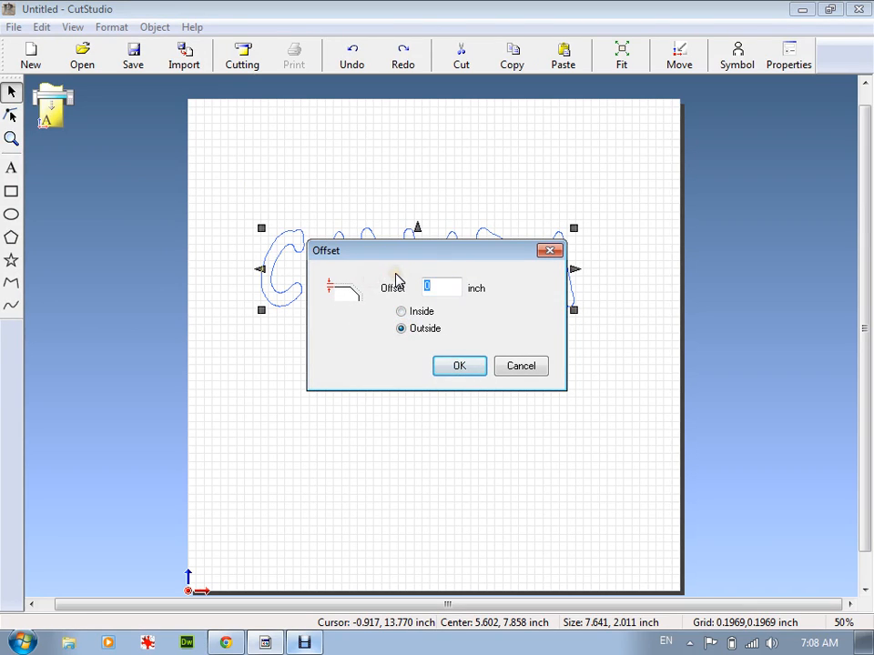
{"action": "type", "text": ".25"}
{"action": "key", "text": "Return"}
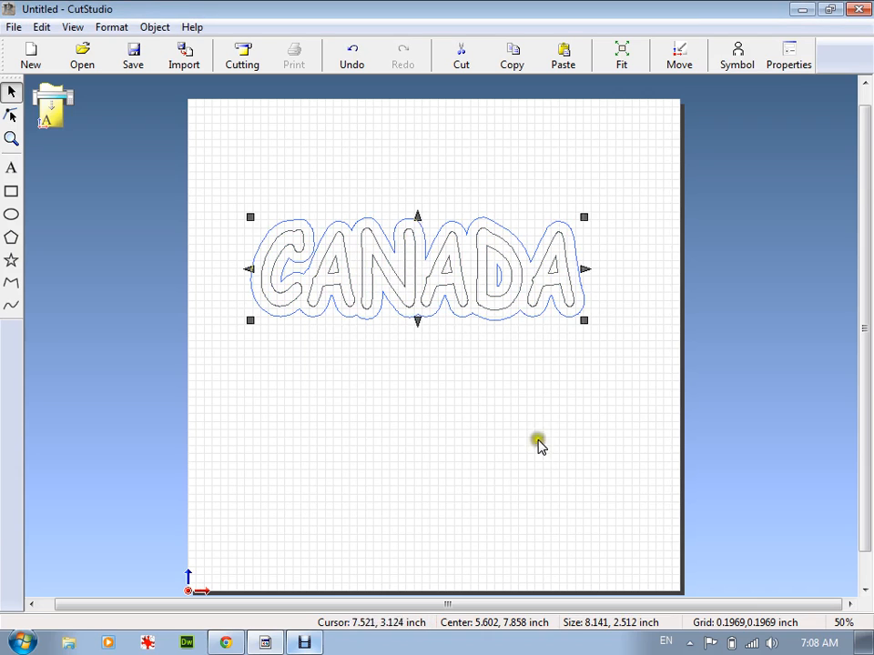
Move the offset outline about 3.4 inches down, below the CANADA lettering, and select the original lettering
{"action": "left_click", "coordinate": [346, 403]}
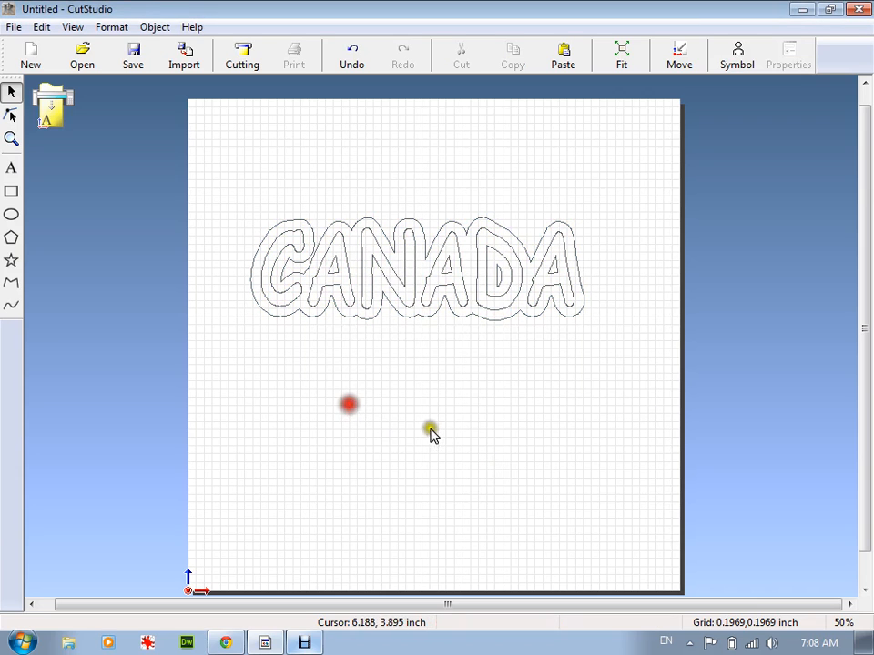
{"action": "left_click", "coordinate": [332, 304]}
{"action": "left_click_drag", "start_coordinate": [338, 309], "coordinate": [340, 446]}
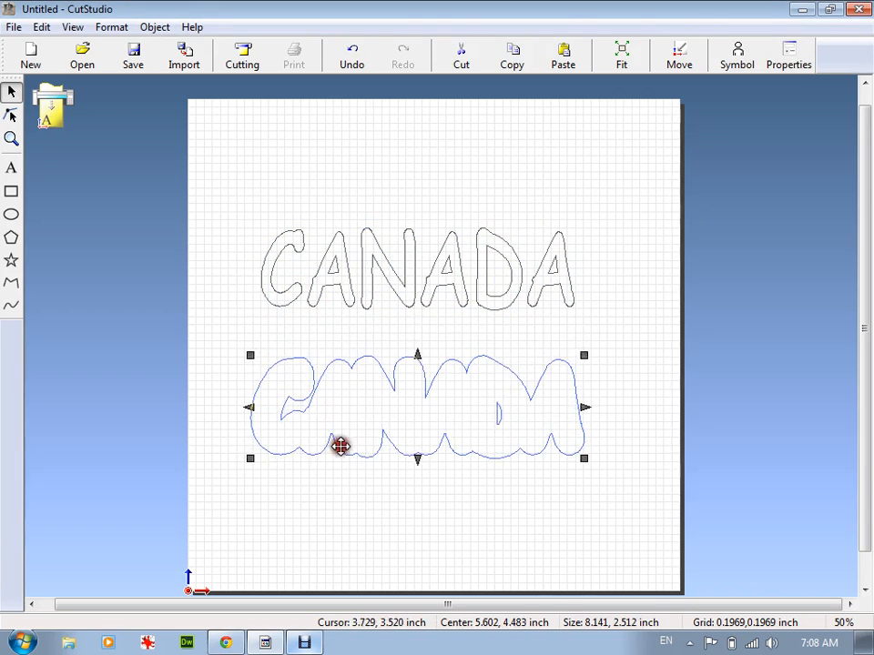
{"action": "left_click", "coordinate": [340, 302]}
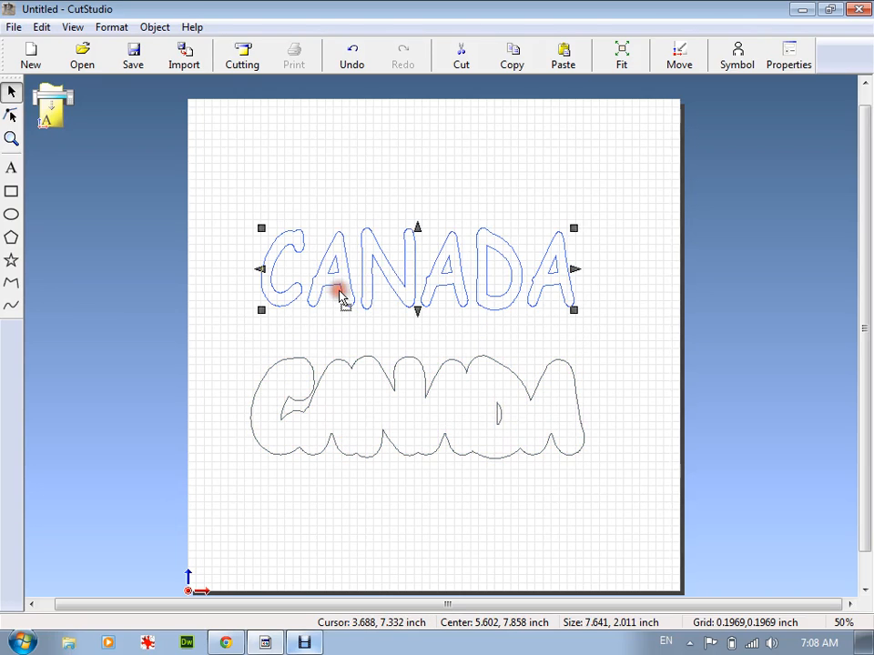
Inspect the anchor points of the CANADA lettering and move the whole lettering above the page
{"action": "double_click", "coordinate": [334, 257]}
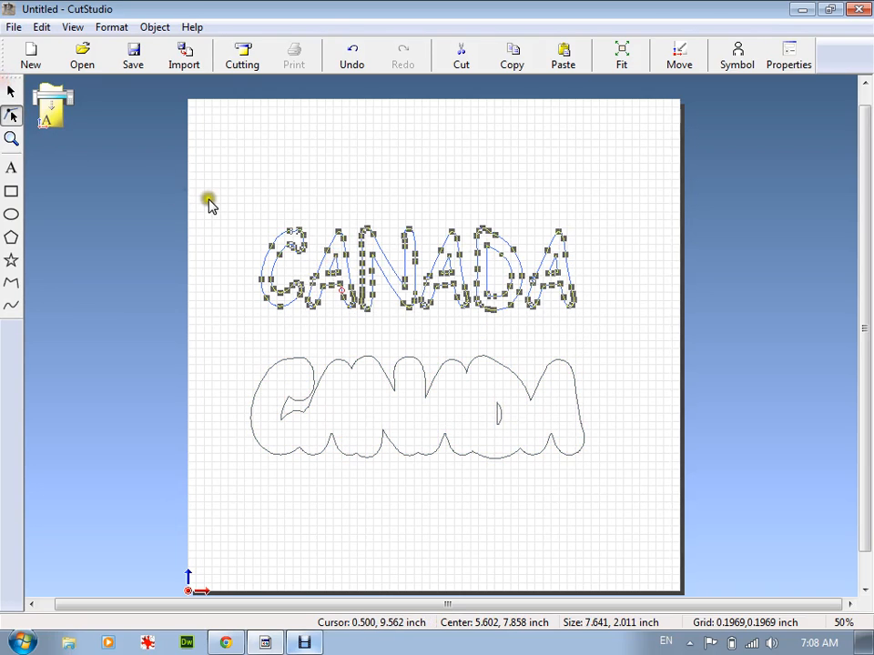
{"action": "left_click", "coordinate": [10, 97]}
{"action": "scroll", "coordinate": [220, 273], "scroll_direction": "down", "scroll_amount": 2}
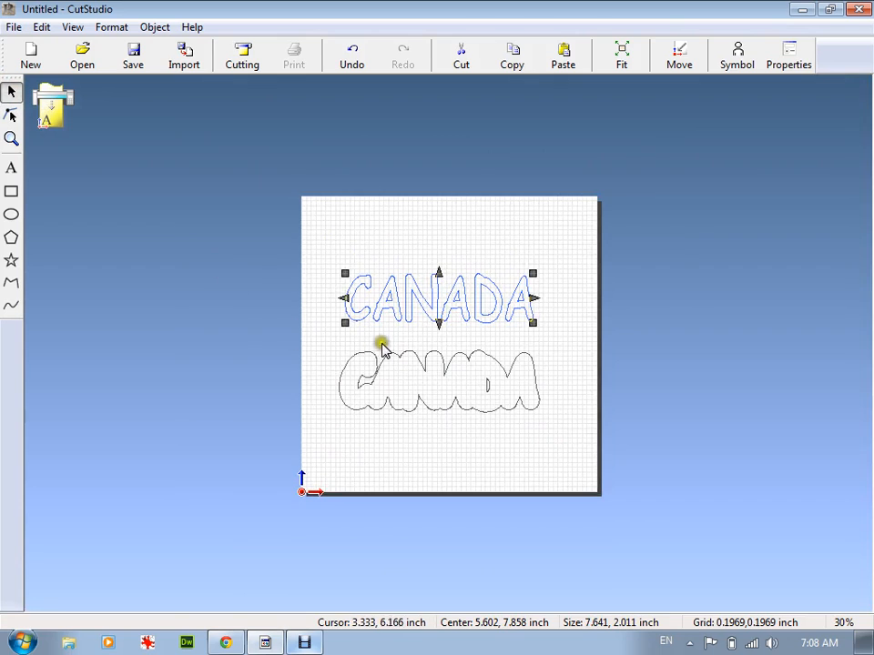
{"action": "left_click_drag", "start_coordinate": [402, 311], "coordinate": [392, 170]}
Inspect the anchor points of the offset outline and return to whole-object selection
{"action": "left_click", "coordinate": [406, 380]}
{"action": "double_click", "coordinate": [406, 380]}
{"action": "left_click", "coordinate": [386, 425]}
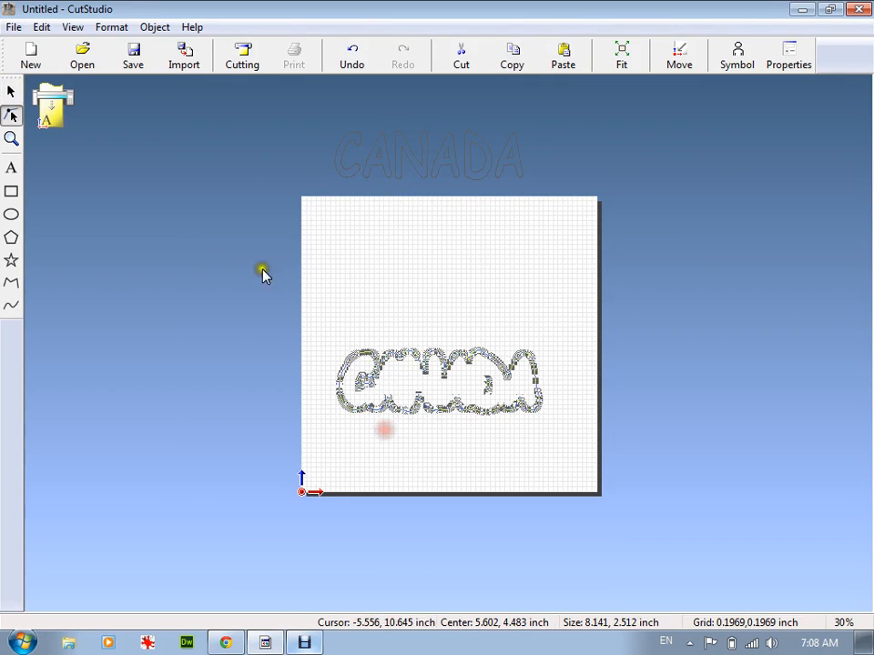
{"action": "left_click", "coordinate": [6, 90]}
Place the CANADA lettering near the page's lower edge and the offset outline just above it
{"action": "left_click_drag", "start_coordinate": [384, 360], "coordinate": [439, 532]}
{"action": "left_click", "coordinate": [402, 155]}
{"action": "left_click_drag", "start_coordinate": [402, 155], "coordinate": [395, 457]}
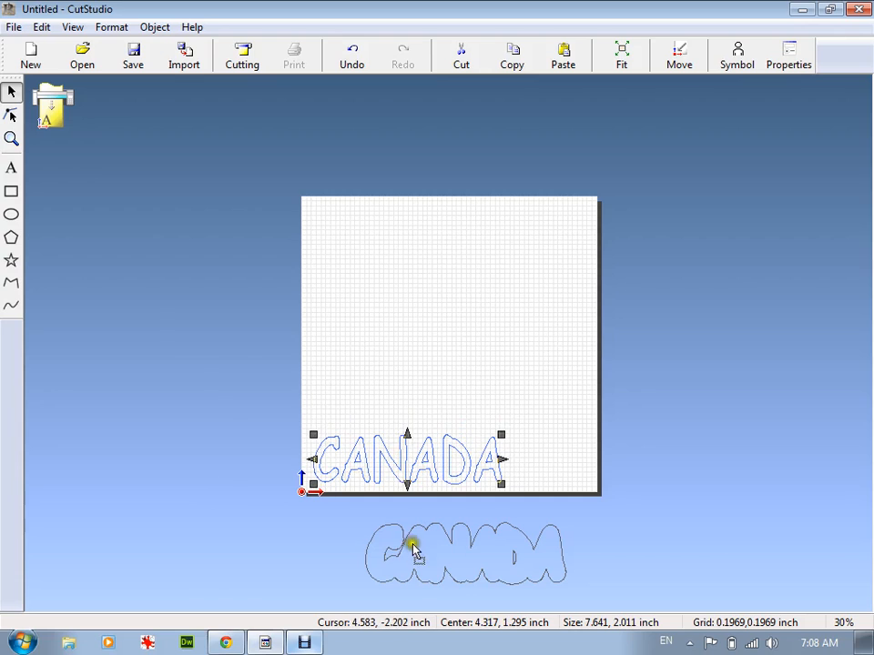
{"action": "left_click_drag", "start_coordinate": [411, 546], "coordinate": [393, 381]}
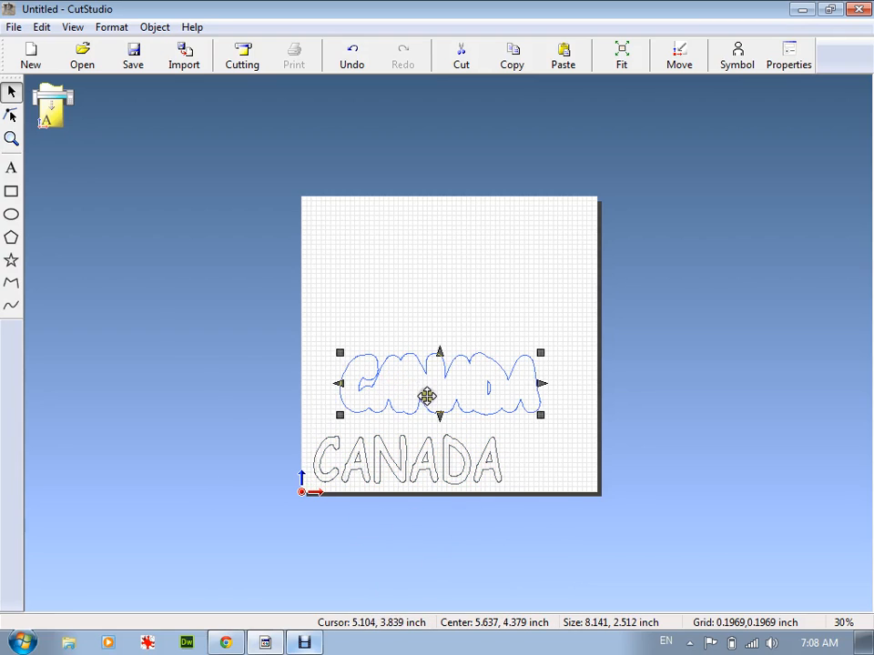
Delete the offset outline and the CANADA lettering, leaving an empty page
{"action": "key", "text": "Delete"}
{"action": "left_click", "coordinate": [403, 456]}
{"action": "key", "text": "Delete"}
{"action": "scroll", "coordinate": [391, 279], "scroll_direction": "down", "scroll_amount": 1}
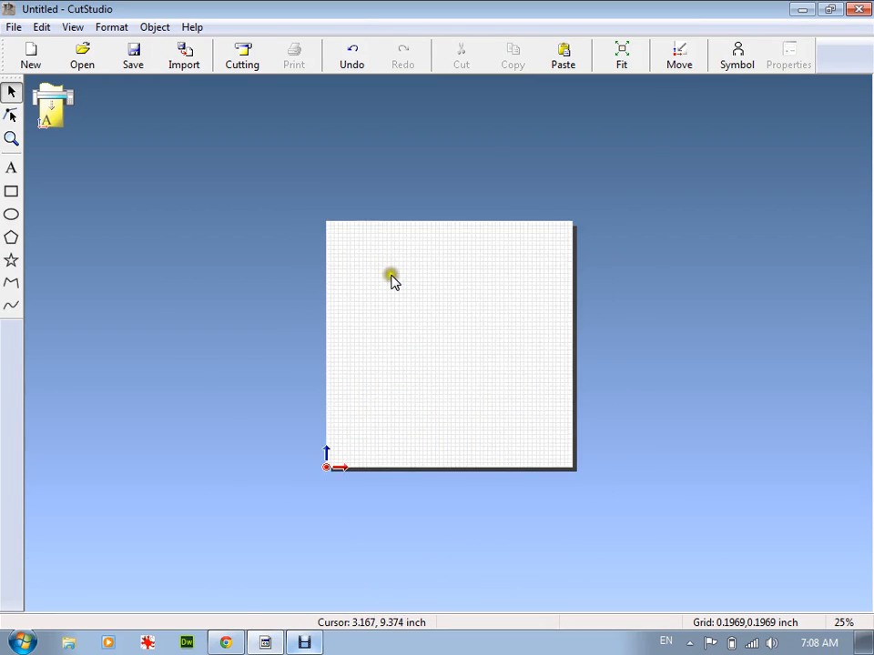
{"action": "scroll", "coordinate": [398, 287], "scroll_direction": "up", "scroll_amount": 3}
{"action": "left_click_drag", "start_coordinate": [381, 329], "coordinate": [379, 309]}
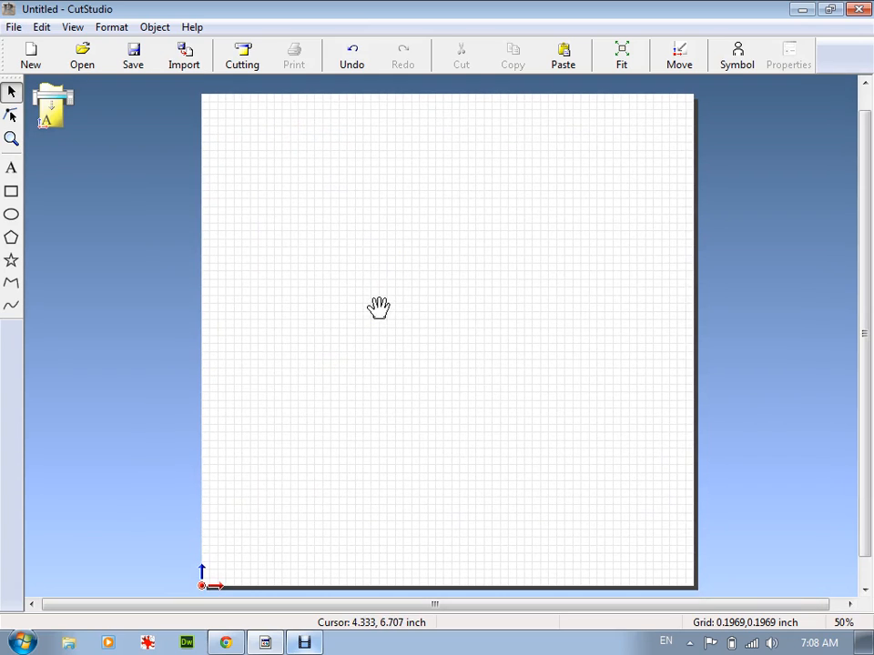
Switch to Chrome and search Google Images for "canada flag"
{"action": "left_click", "coordinate": [226, 643]}
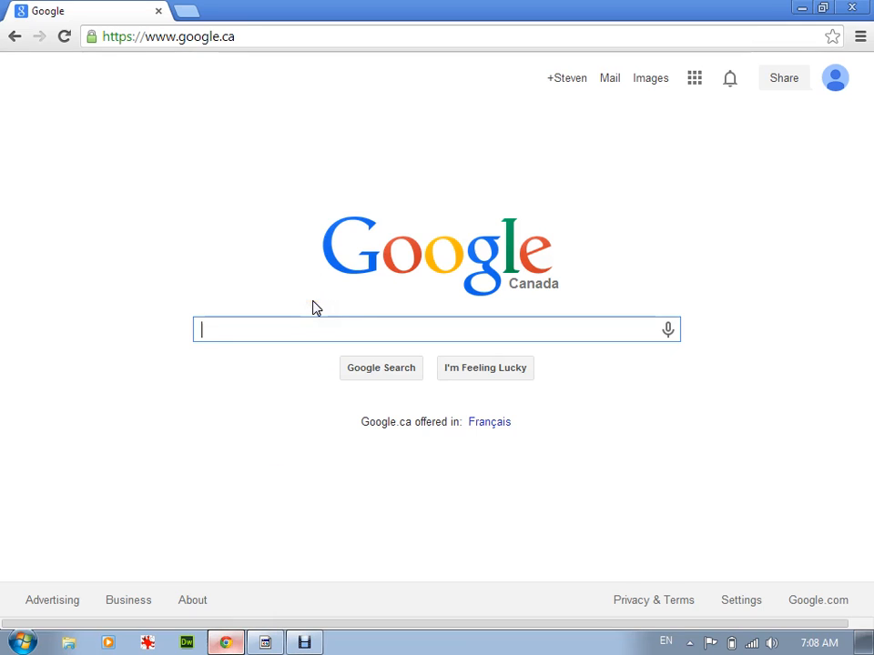
{"action": "type", "text": "canada"}
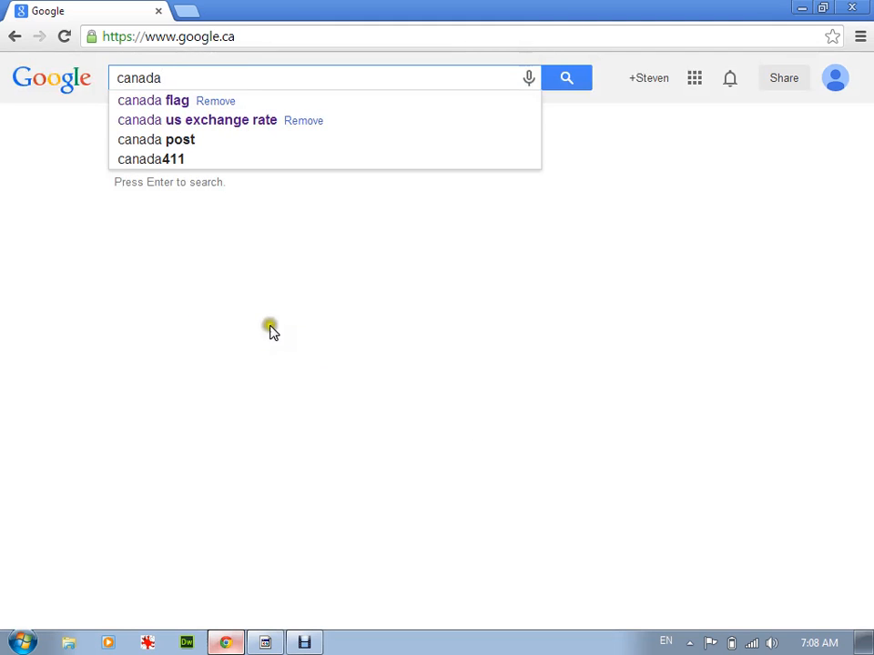
{"action": "left_click", "coordinate": [156, 100]}
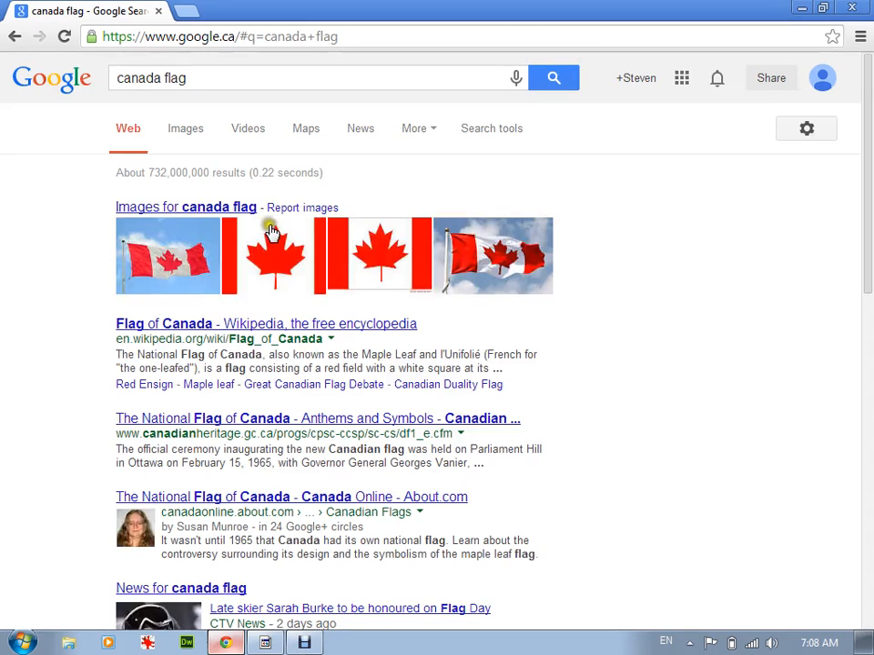
{"action": "left_click", "coordinate": [188, 130]}
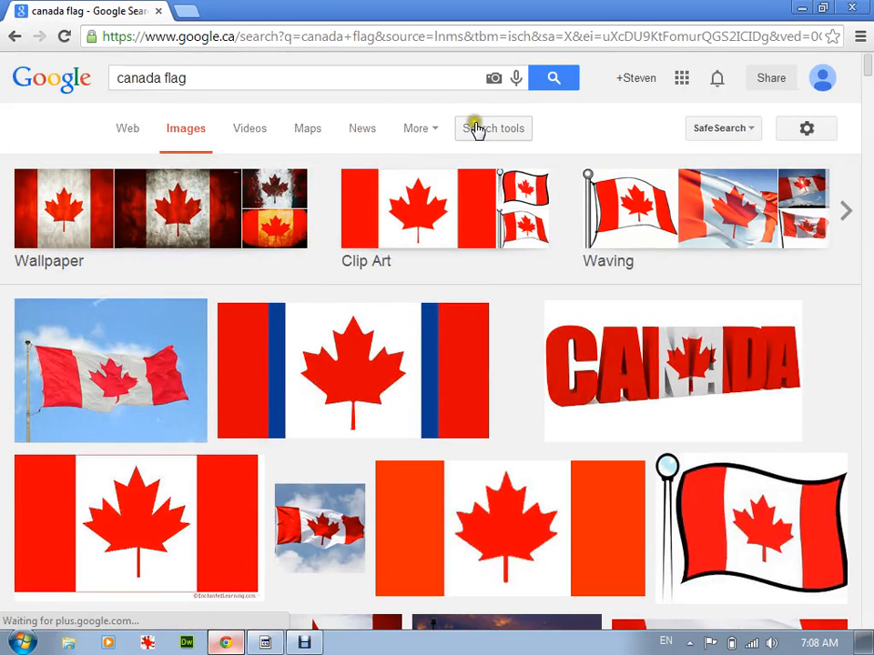
Filter the canada flag image results by the Clip art type, keeping any color
{"action": "left_click", "coordinate": [478, 130]}
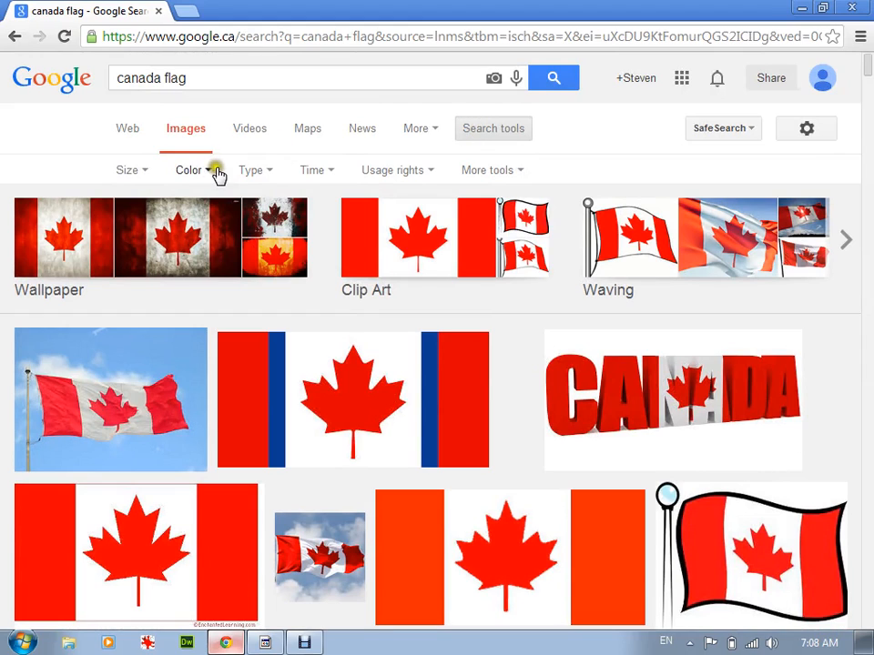
{"action": "left_click", "coordinate": [206, 175]}
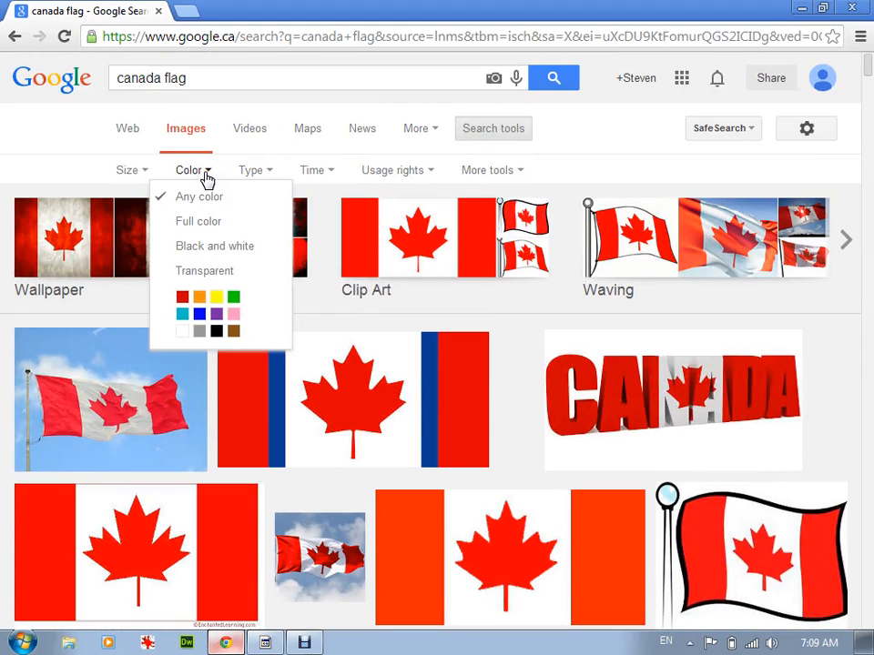
{"action": "left_click", "coordinate": [212, 201]}
{"action": "left_click", "coordinate": [187, 166]}
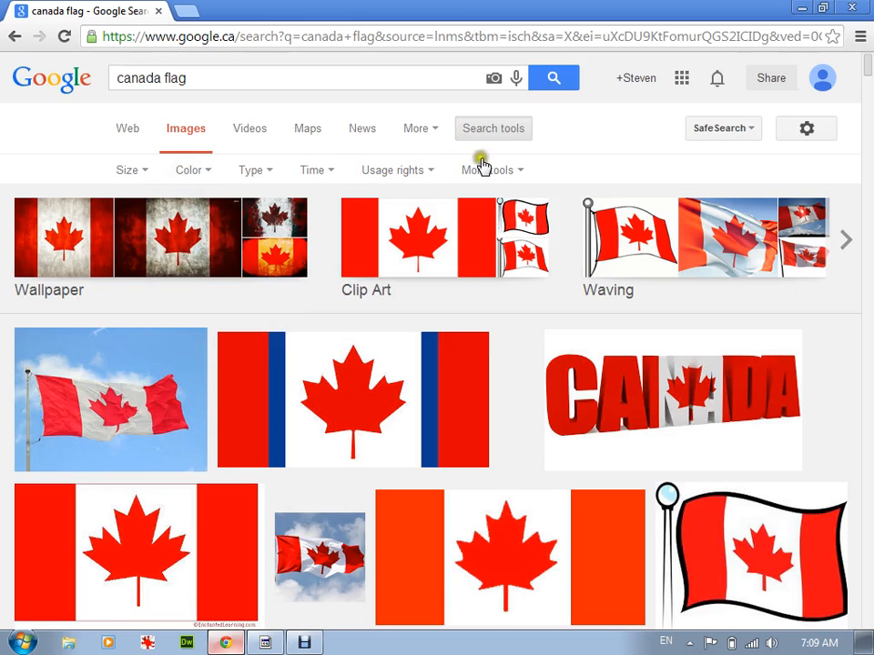
{"action": "left_click", "coordinate": [272, 173]}
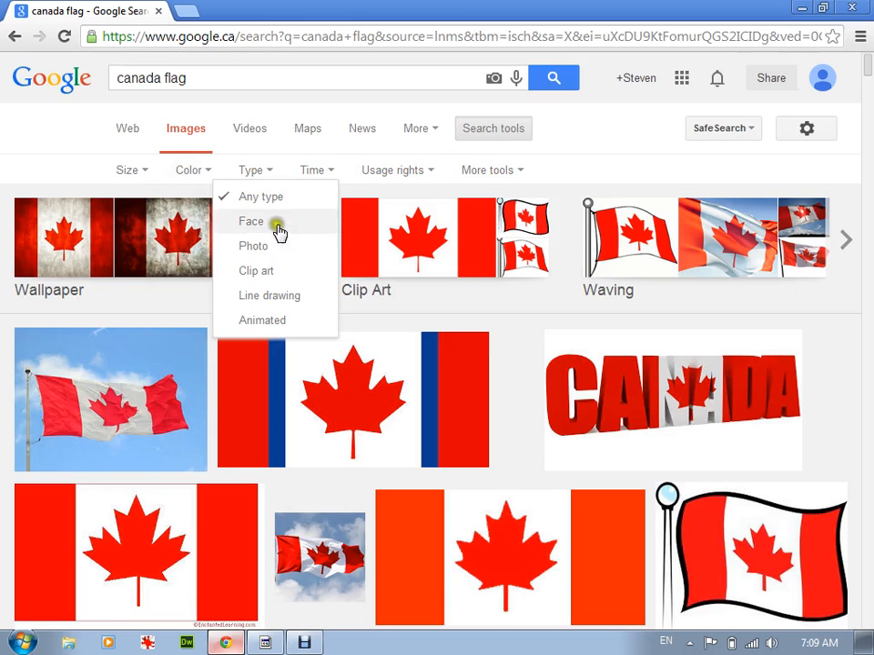
{"action": "left_click", "coordinate": [265, 271]}
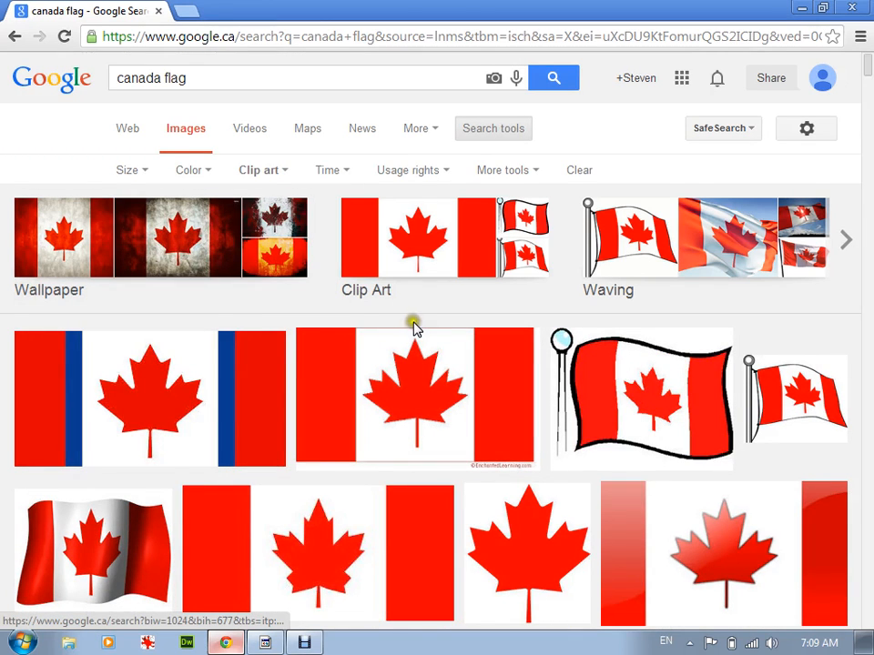
Find the eBay Canada flag image among the clip art results, view it on its own and copy it
{"action": "scroll", "coordinate": [414, 329], "scroll_direction": "down", "scroll_amount": 1}
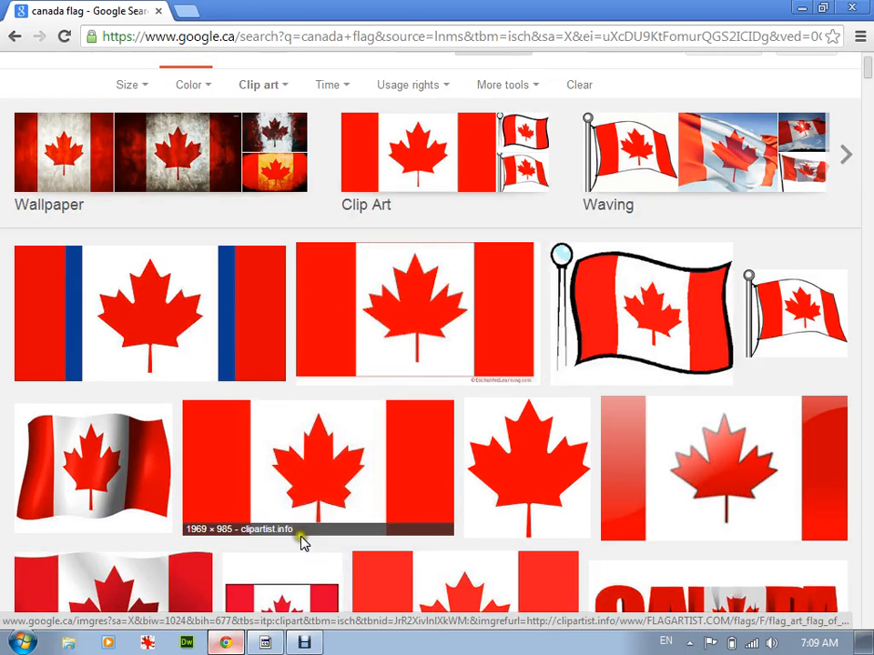
{"action": "scroll", "coordinate": [332, 456], "scroll_direction": "down", "scroll_amount": 8}
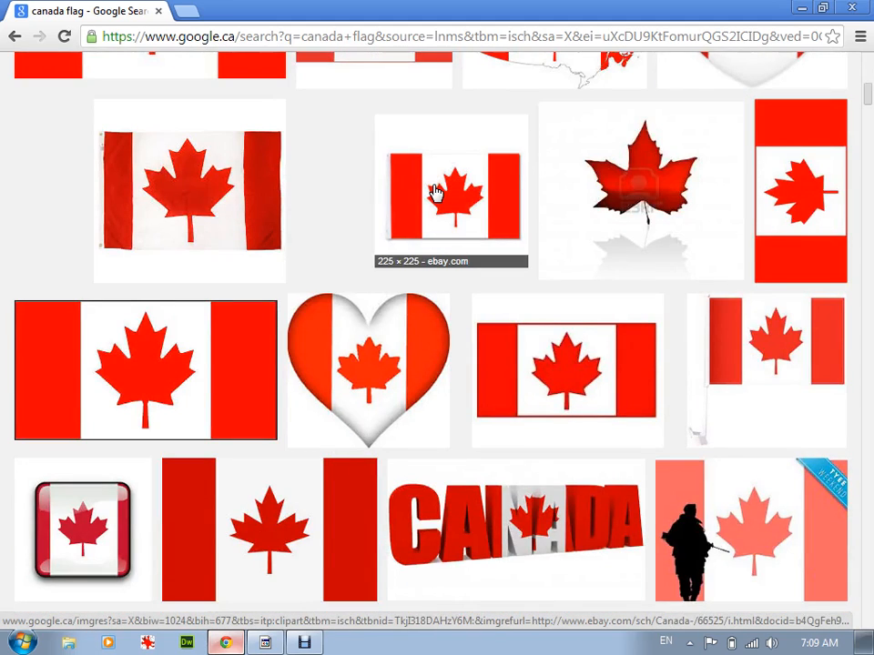
{"action": "left_click", "coordinate": [434, 192]}
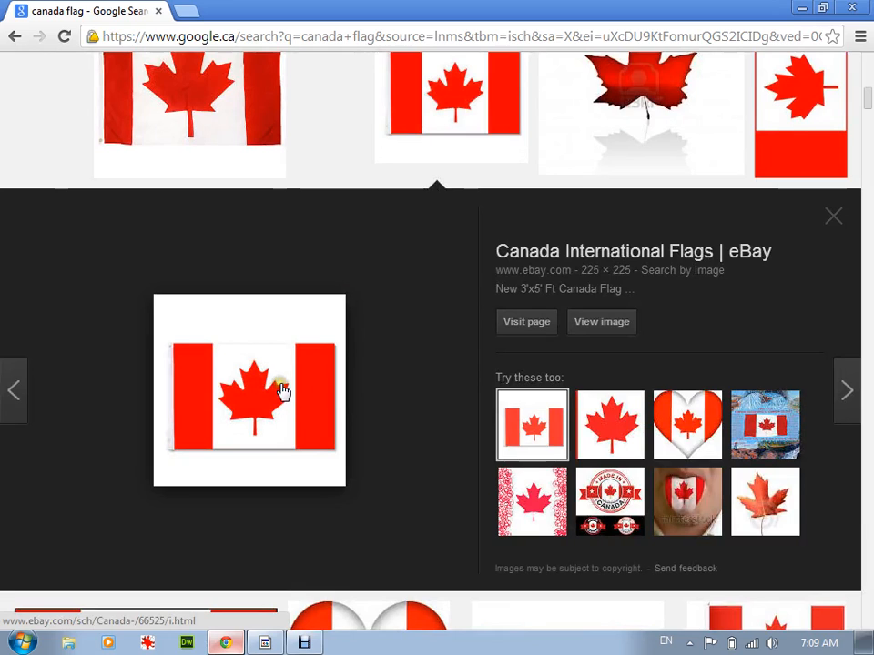
{"action": "right_click", "coordinate": [283, 389]}
{"action": "left_click", "coordinate": [263, 390]}
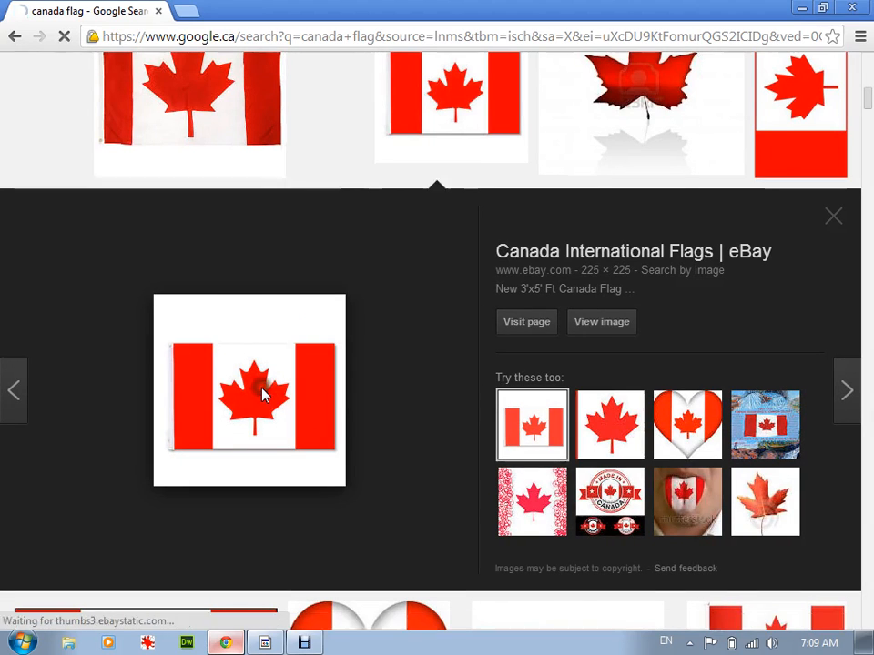
{"action": "left_click", "coordinate": [604, 328]}
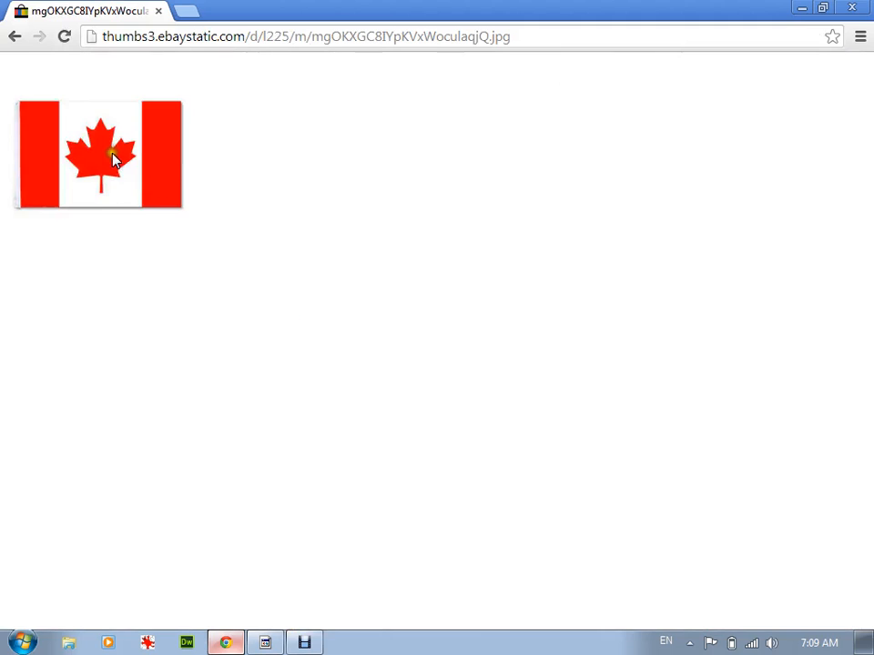
{"action": "right_click", "coordinate": [114, 159]}
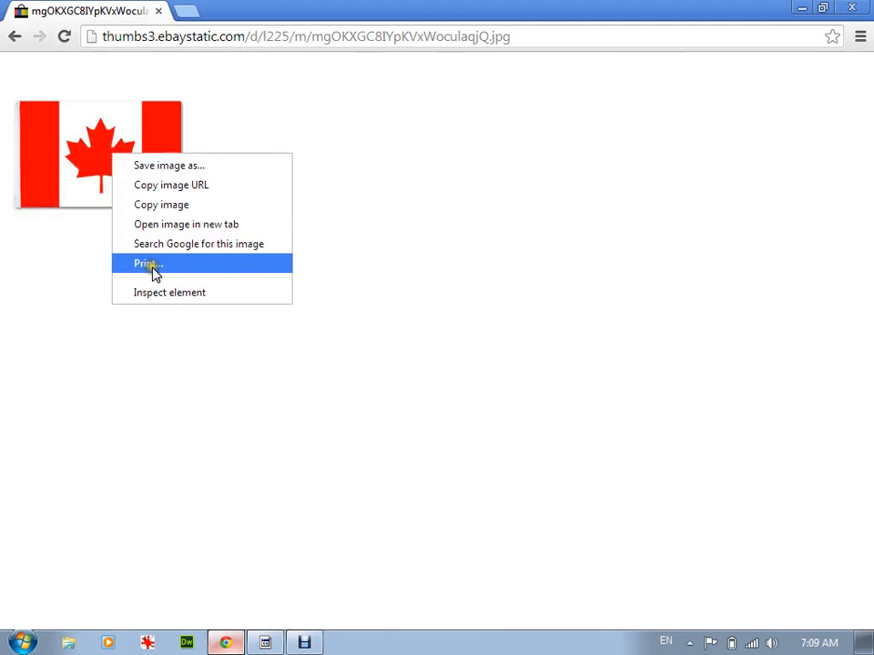
{"action": "left_click", "coordinate": [154, 203]}
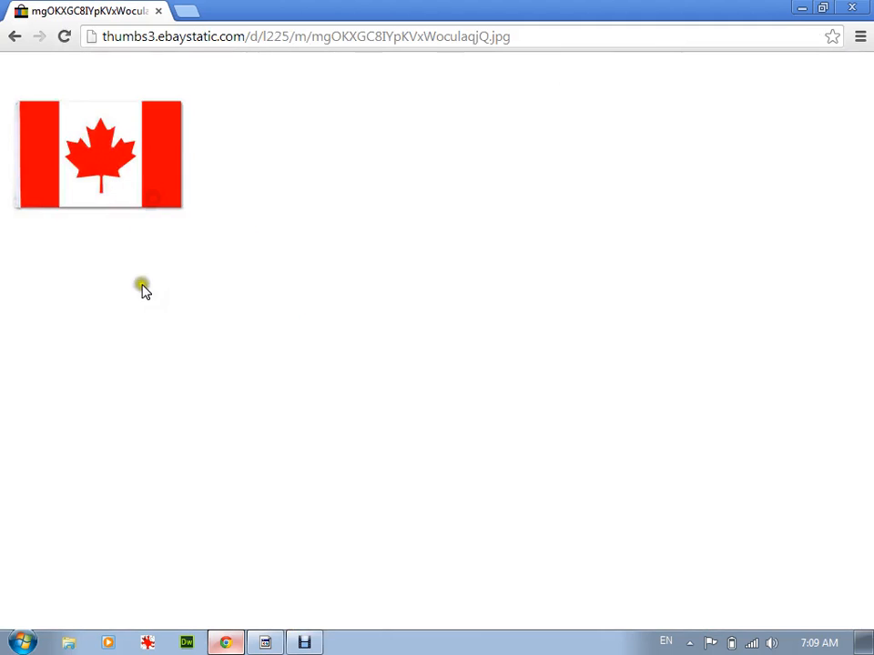
Switch back to CutStudio, paste the copied flag image and enlarge it to about 7.04 by 7.04 inches
{"action": "left_click", "coordinate": [265, 642]}
{"action": "right_click", "coordinate": [299, 333]}
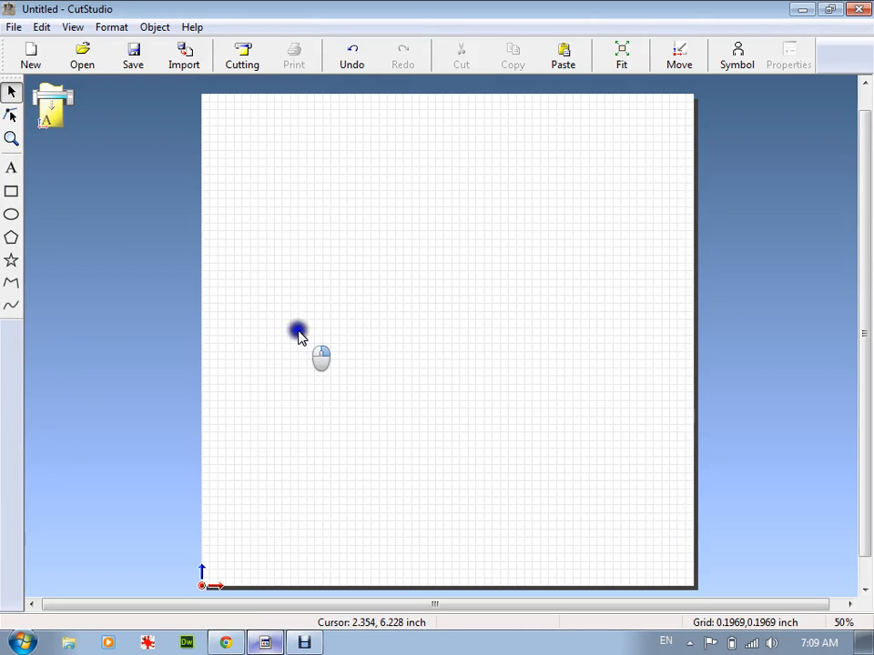
{"action": "left_click", "coordinate": [329, 344]}
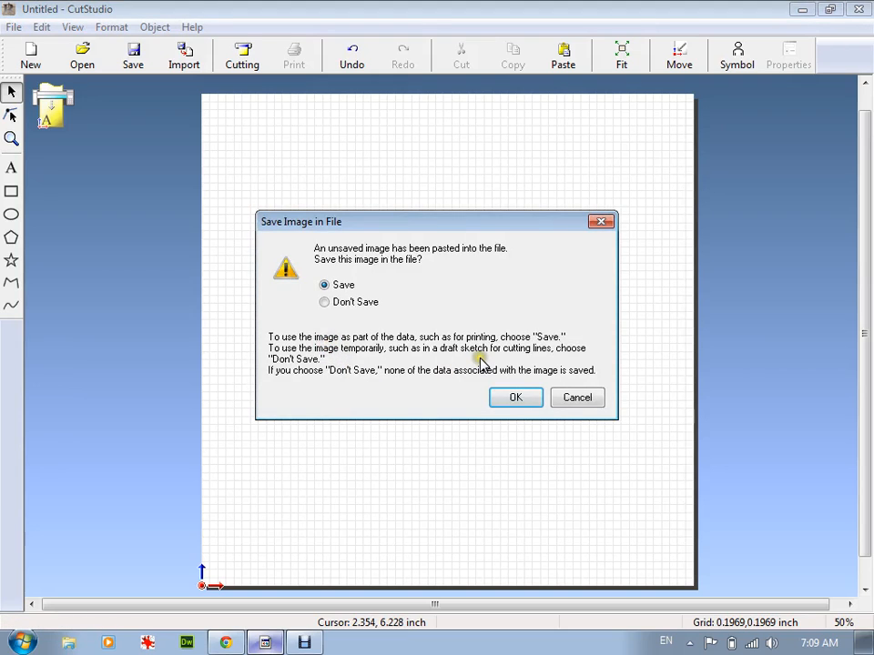
{"action": "left_click", "coordinate": [577, 397]}
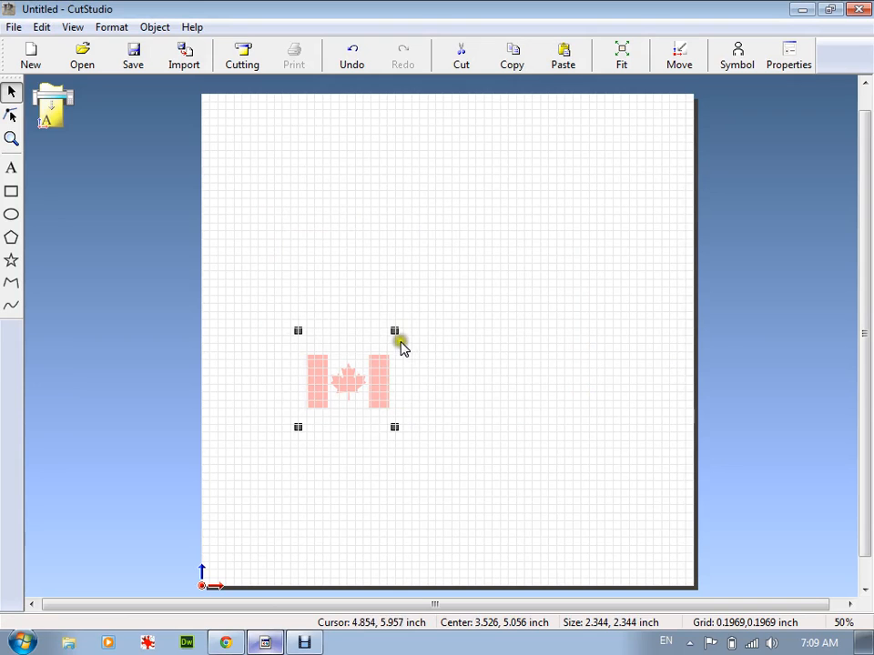
{"action": "left_click_drag", "start_coordinate": [394, 333], "coordinate": [582, 185]}
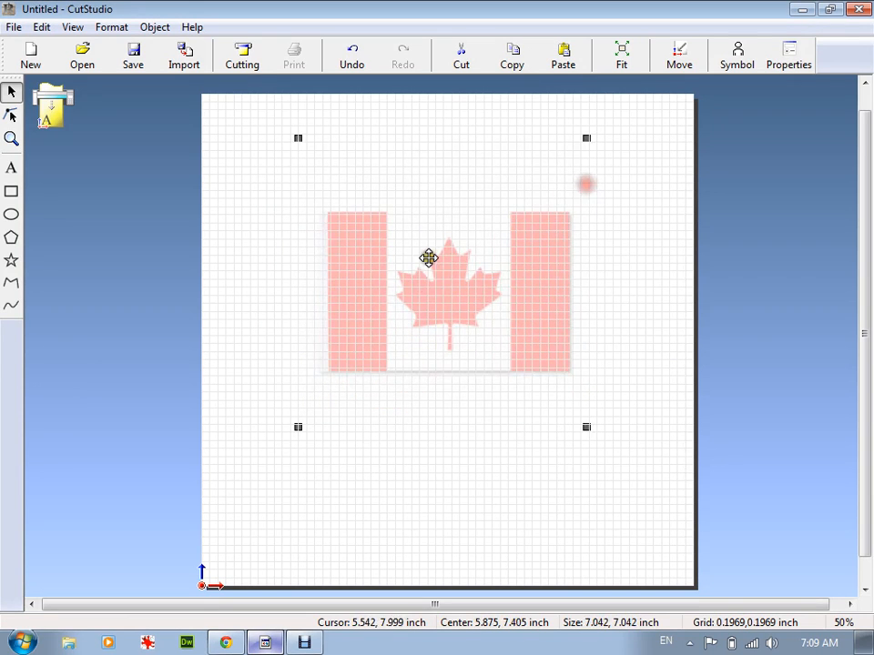
Create an image outline of the flag with the alignment image density lowered to about the midpoint, extracting the contour lines
{"action": "scroll", "coordinate": [428, 262], "scroll_direction": "up", "scroll_amount": 3}
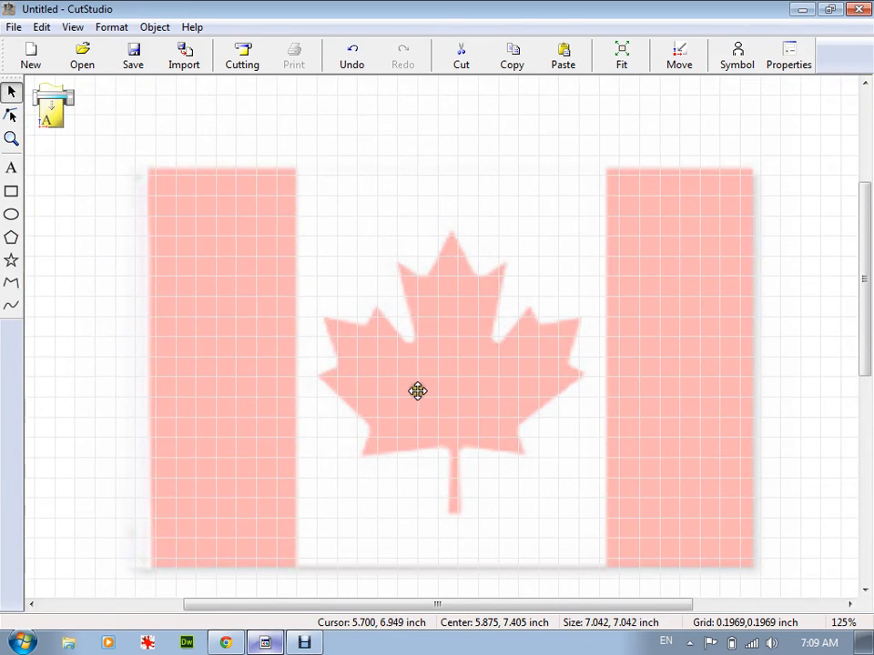
{"action": "right_click", "coordinate": [409, 372]}
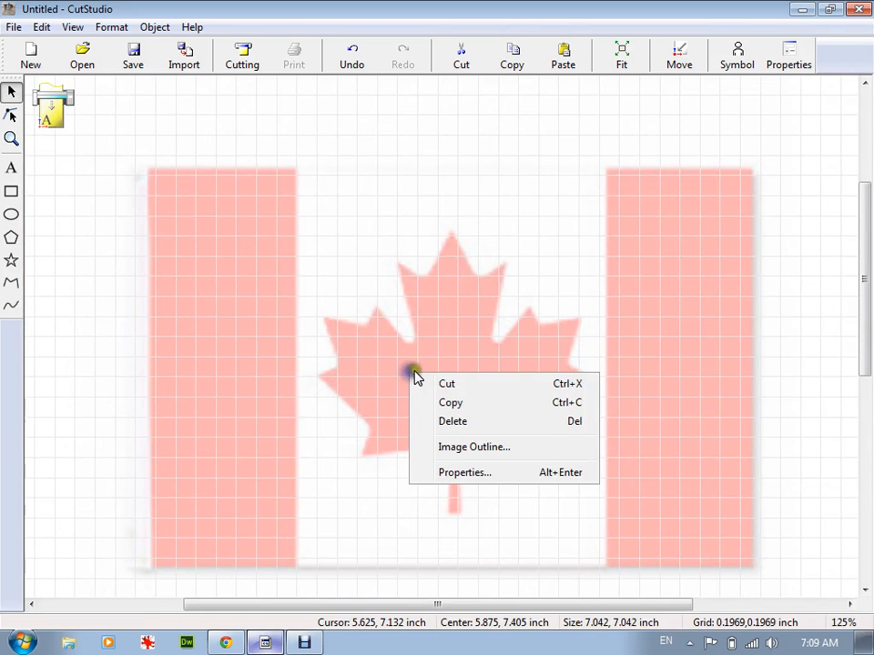
{"action": "left_click", "coordinate": [484, 452]}
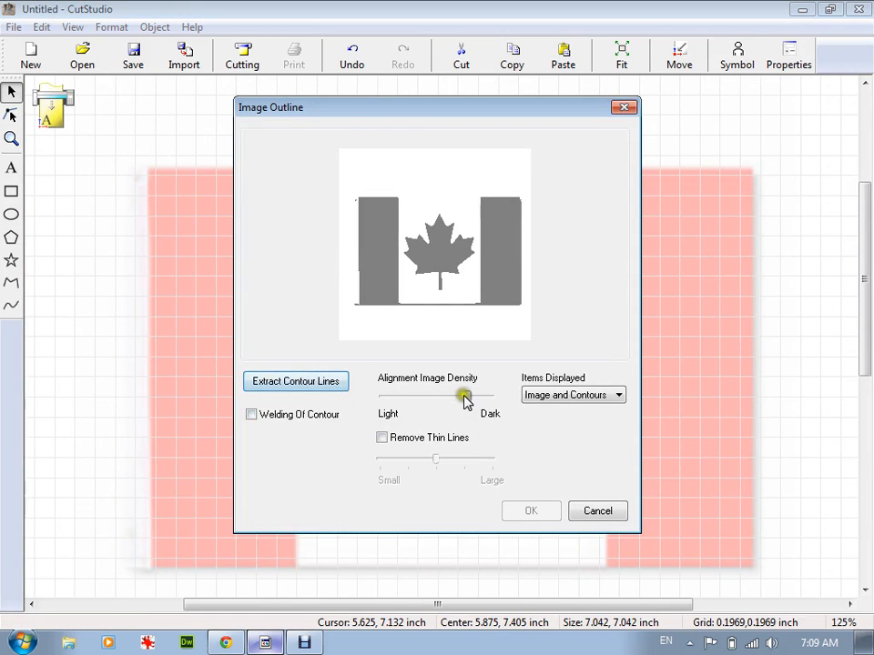
{"action": "left_click_drag", "start_coordinate": [466, 395], "coordinate": [433, 394]}
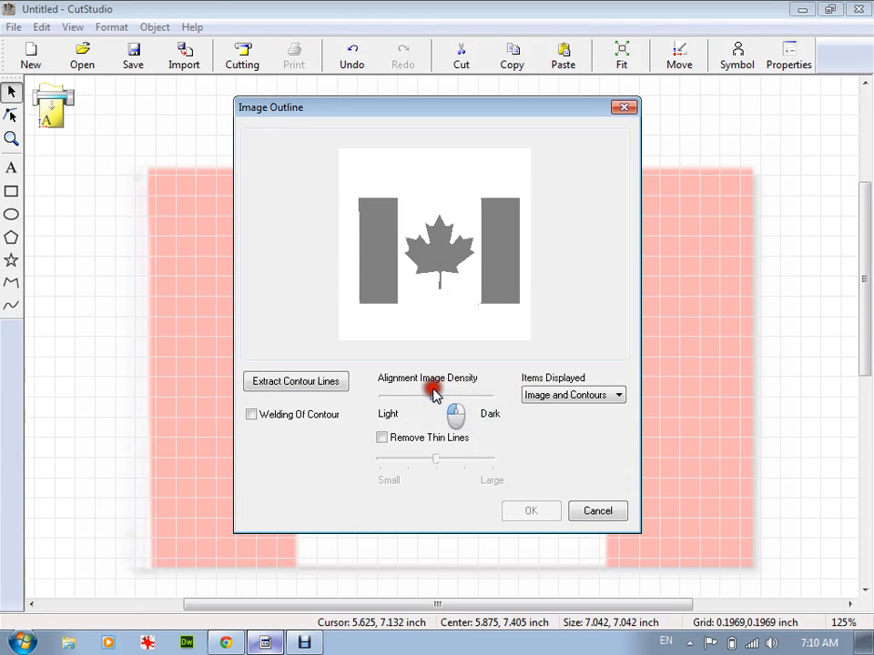
{"action": "left_click", "coordinate": [288, 383]}
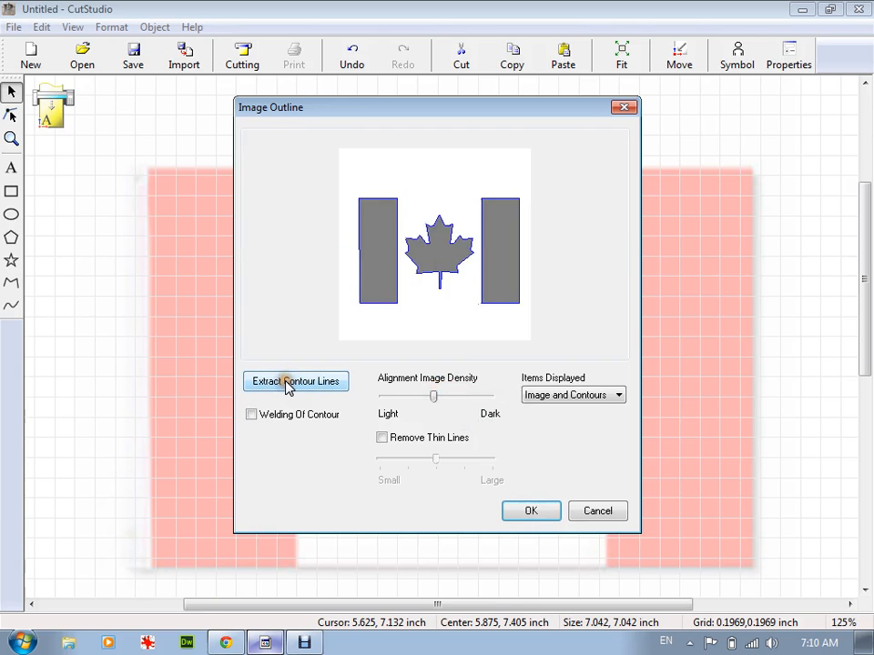
{"action": "left_click", "coordinate": [528, 511]}
Examine how closely the extracted contour follows the maple leaf's points and stem
{"action": "scroll", "coordinate": [427, 434], "scroll_direction": "down", "scroll_amount": 2}
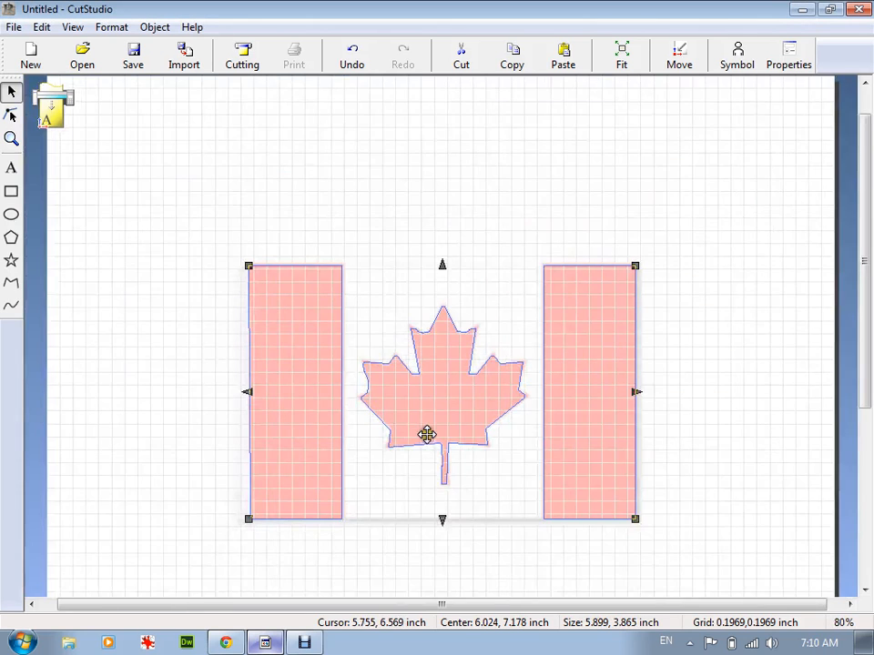
{"action": "scroll", "coordinate": [425, 431], "scroll_direction": "up", "scroll_amount": 3}
{"action": "scroll", "coordinate": [425, 431], "scroll_direction": "up", "scroll_amount": 2}
{"action": "scroll", "coordinate": [429, 431], "scroll_direction": "down", "scroll_amount": 1}
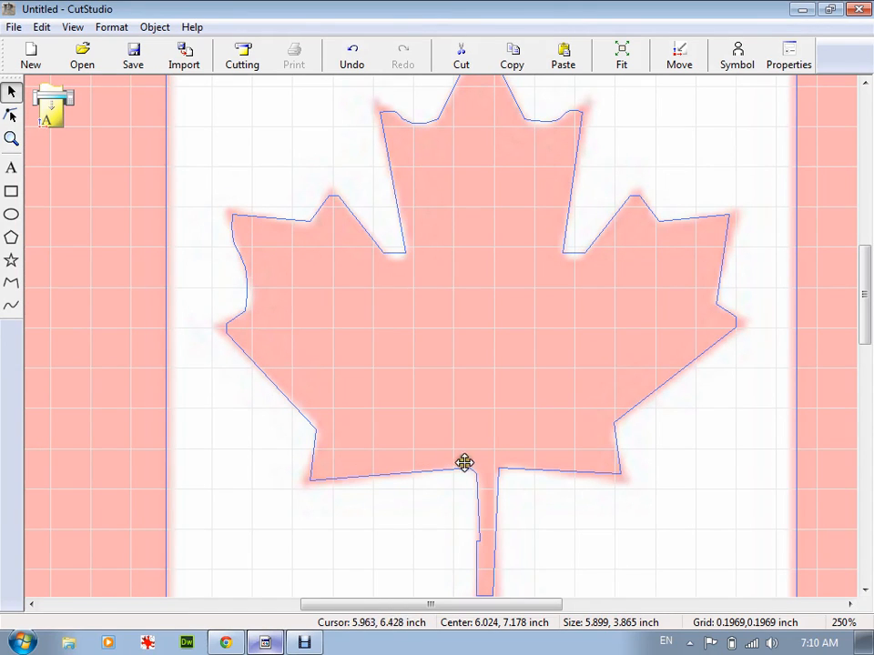
{"action": "scroll", "coordinate": [465, 463], "scroll_direction": "down", "scroll_amount": 4}
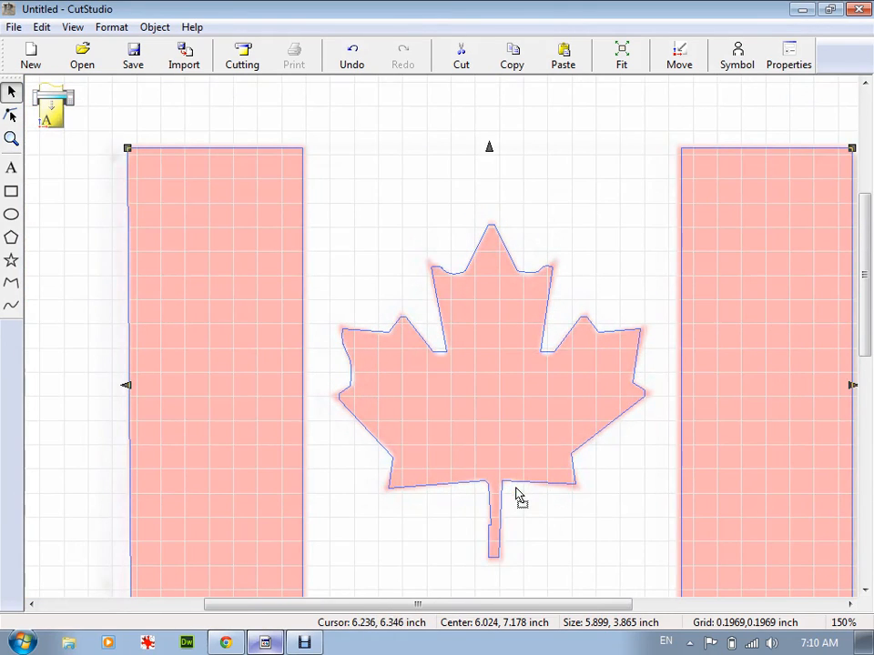
Edit the maple leaf contour's points, moving both side tips of the top lobe and the notch beside it onto the image edge
{"action": "scroll", "coordinate": [492, 445], "scroll_direction": "down", "scroll_amount": 1}
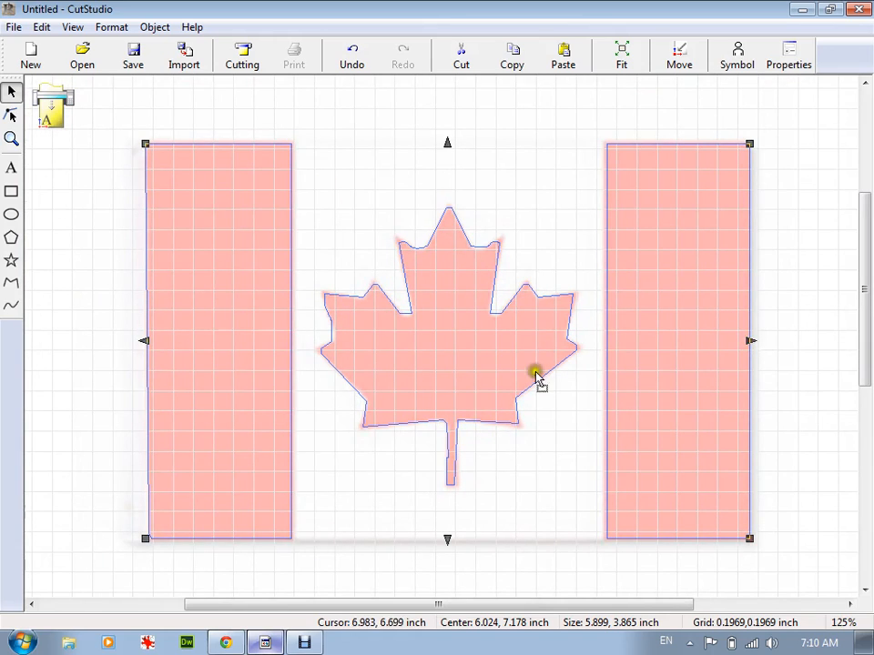
{"action": "scroll", "coordinate": [537, 377], "scroll_direction": "up", "scroll_amount": 7}
{"action": "scroll", "coordinate": [515, 306], "scroll_direction": "down", "scroll_amount": 4}
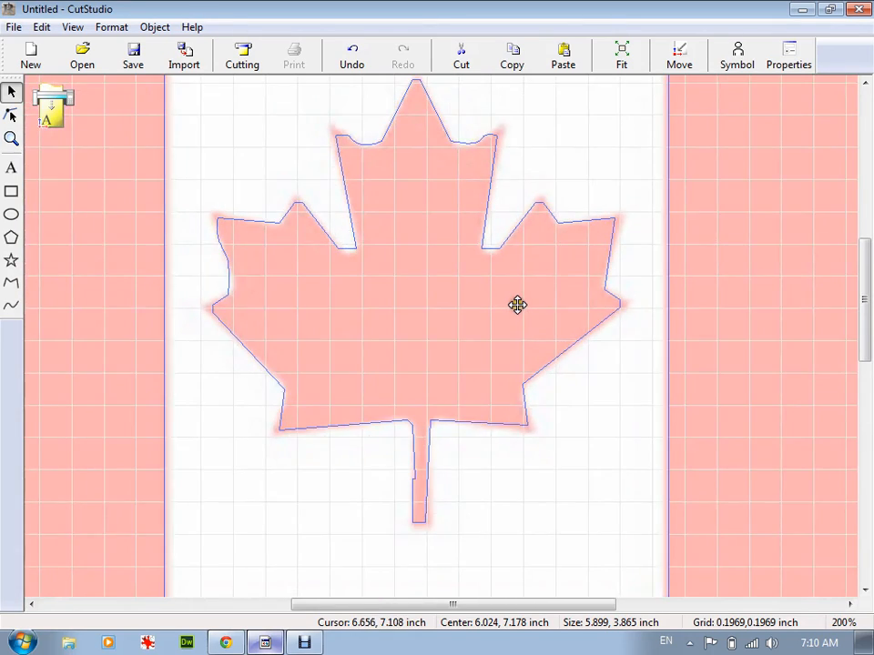
{"action": "scroll", "coordinate": [517, 305], "scroll_direction": "down", "scroll_amount": 4}
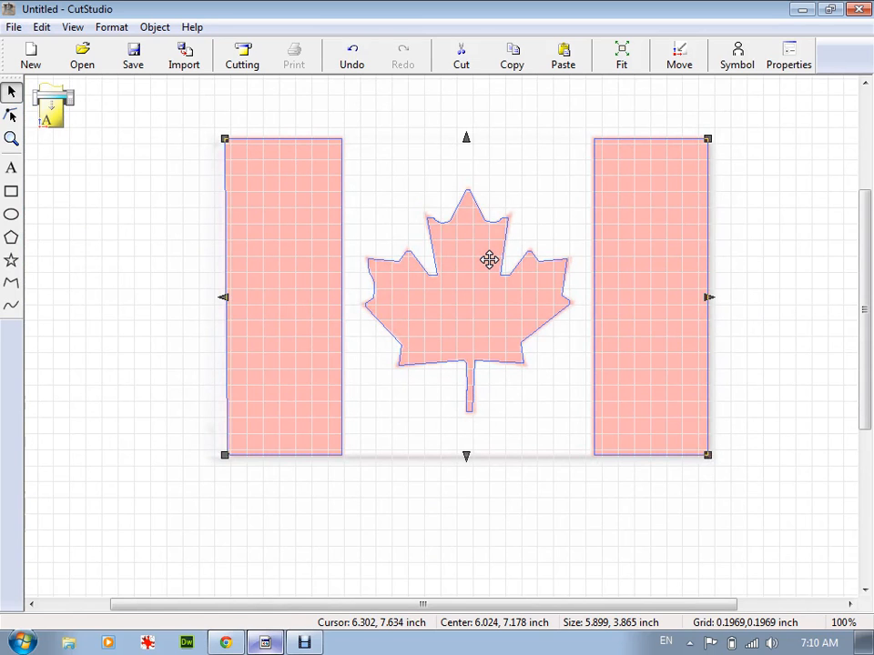
{"action": "scroll", "coordinate": [490, 261], "scroll_direction": "up", "scroll_amount": 10}
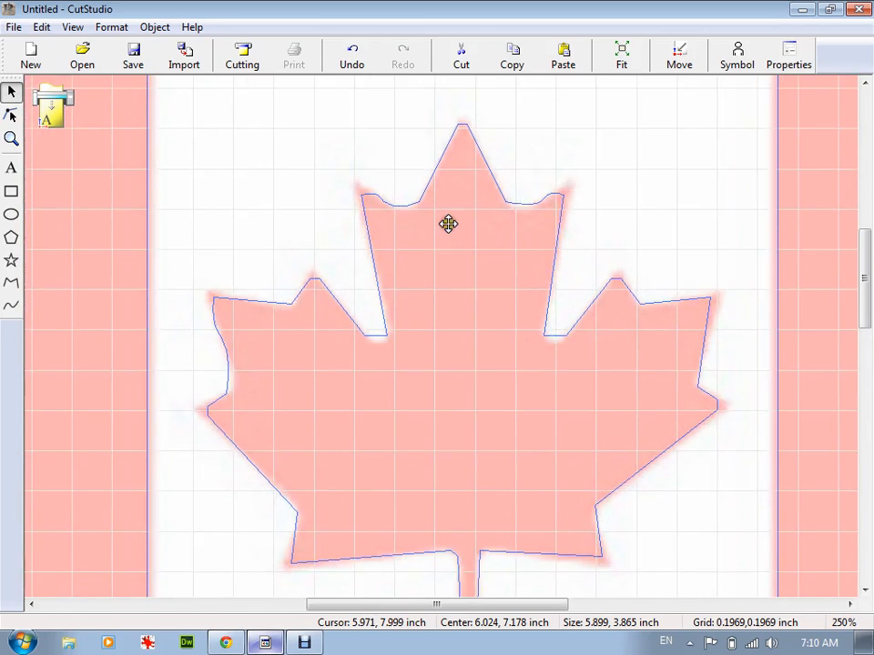
{"action": "scroll", "coordinate": [307, 172], "scroll_direction": "down", "scroll_amount": 2}
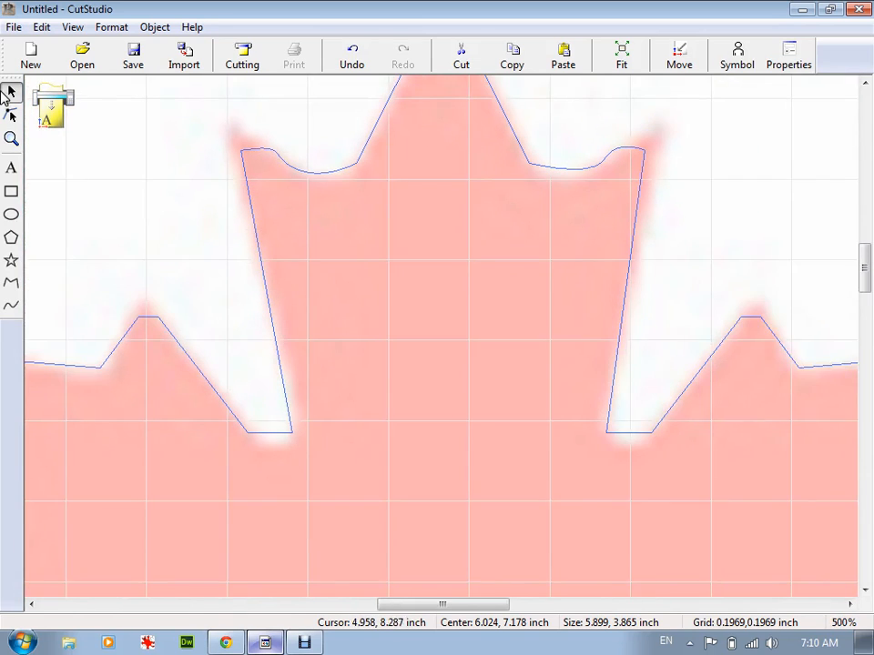
{"action": "left_click", "coordinate": [10, 116]}
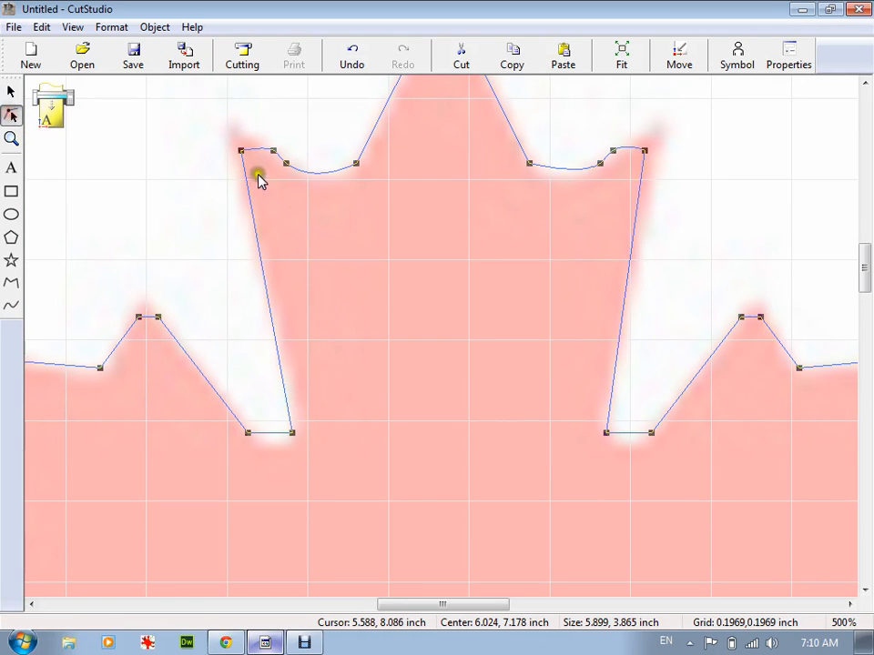
{"action": "left_click_drag", "start_coordinate": [241, 147], "coordinate": [228, 119]}
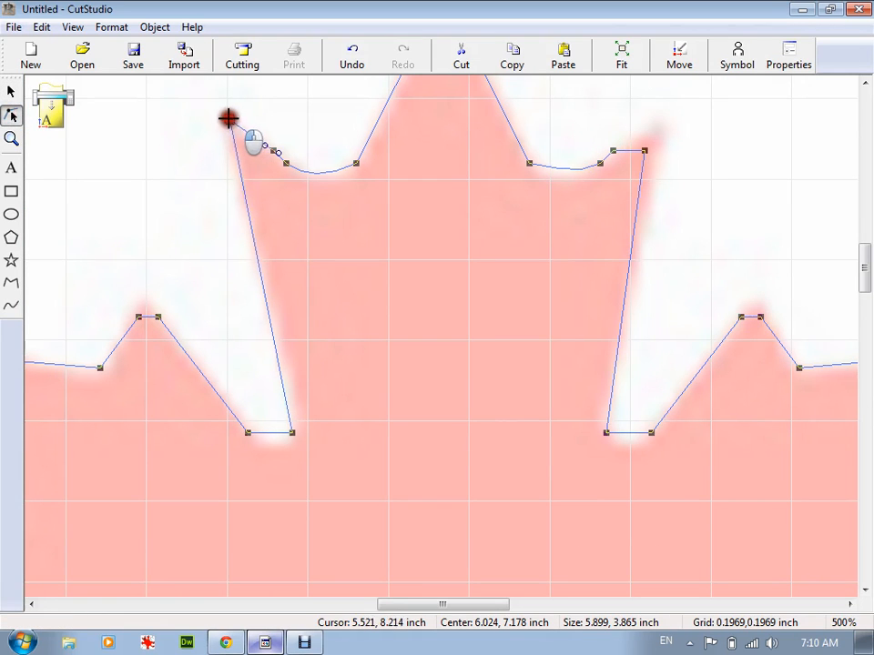
{"action": "left_click", "coordinate": [271, 149]}
{"action": "left_click", "coordinate": [529, 161]}
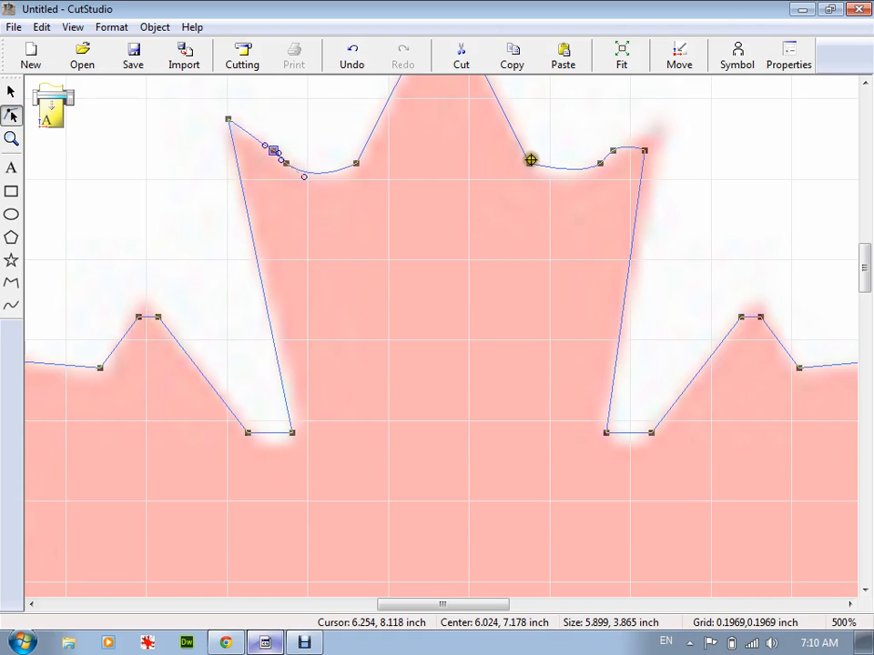
{"action": "left_click_drag", "start_coordinate": [527, 163], "coordinate": [540, 171]}
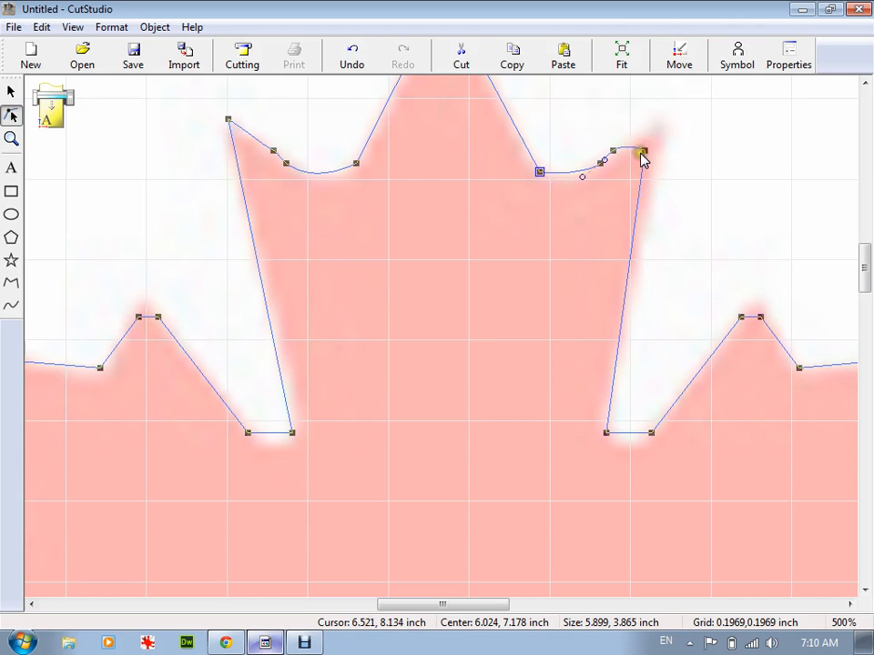
{"action": "left_click_drag", "start_coordinate": [644, 149], "coordinate": [666, 128]}
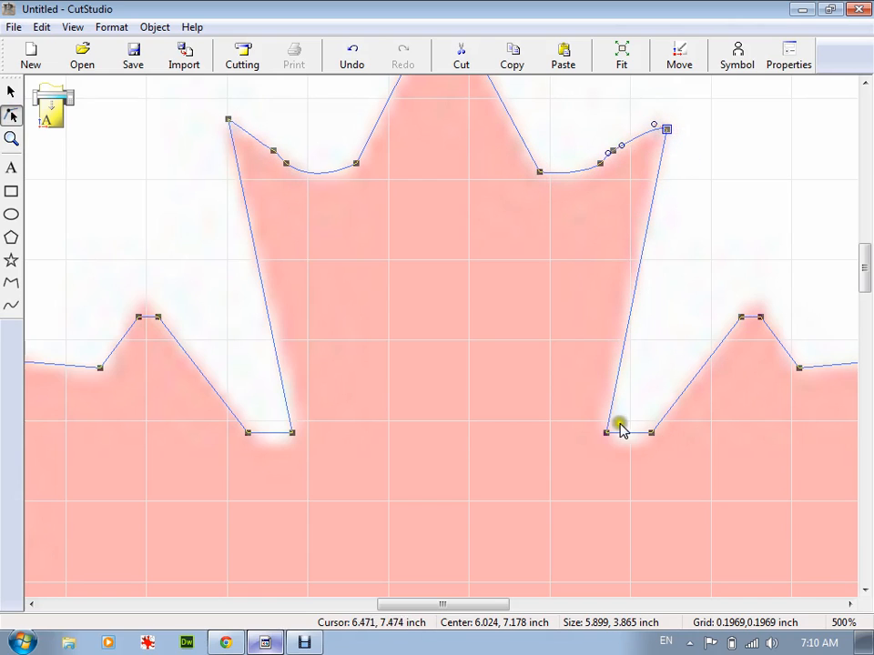
Convert the top lobe's right side tip and the notch point below it to curves, pulling the notch's handle downward
{"action": "right_click", "coordinate": [651, 432]}
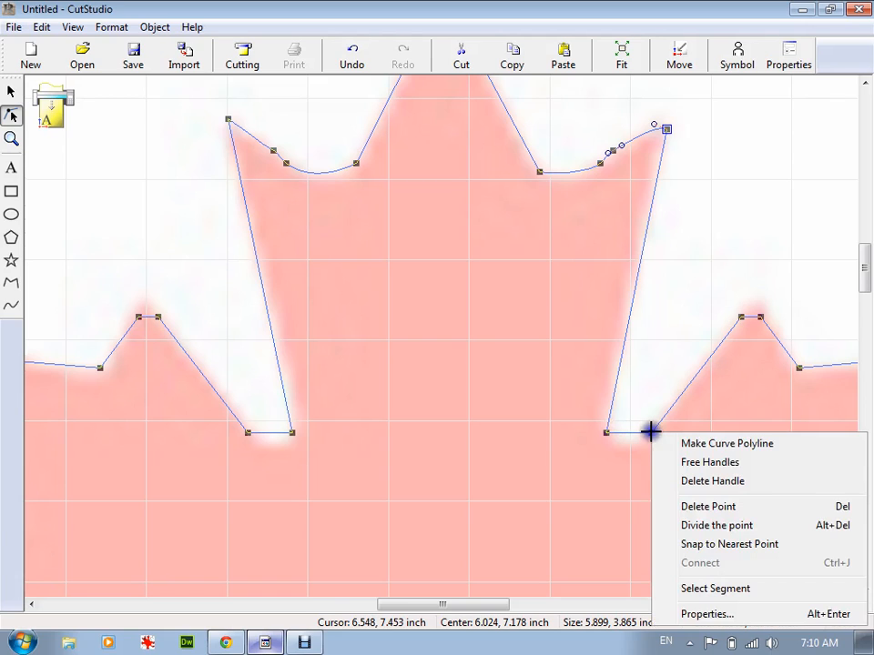
{"action": "left_click", "coordinate": [696, 445]}
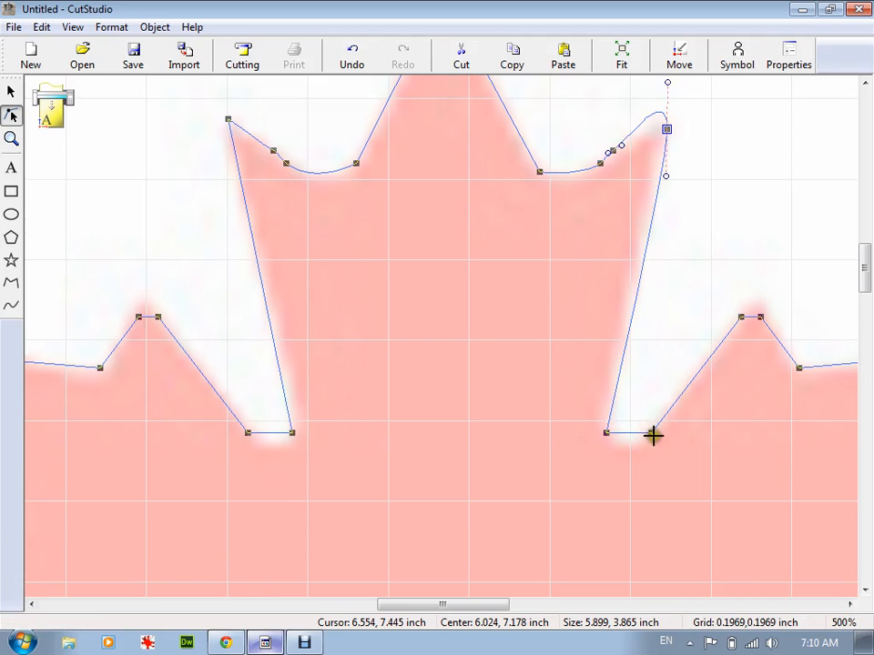
{"action": "right_click", "coordinate": [653, 432]}
{"action": "left_click", "coordinate": [687, 443]}
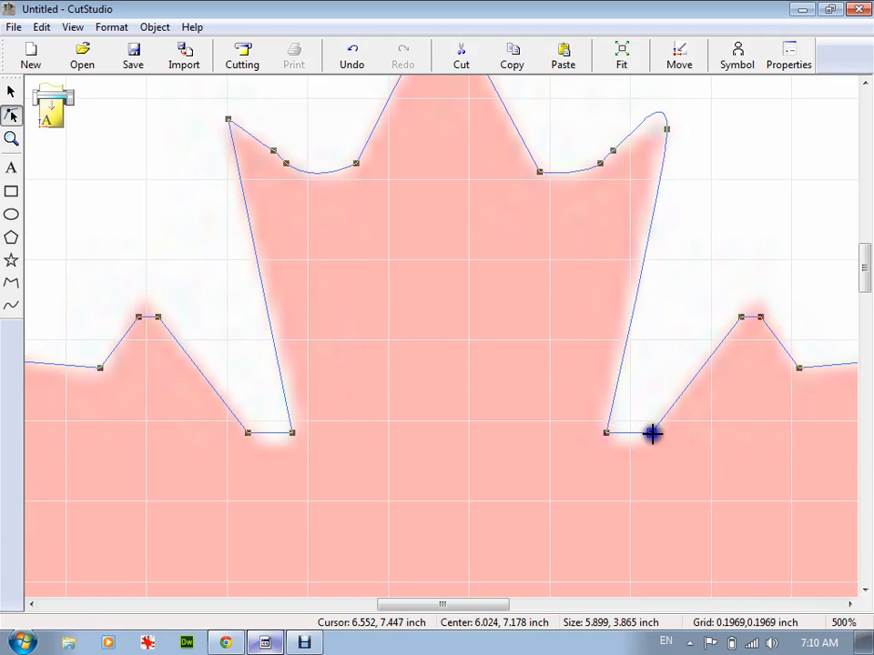
{"action": "right_click", "coordinate": [653, 433]}
{"action": "left_click", "coordinate": [672, 446]}
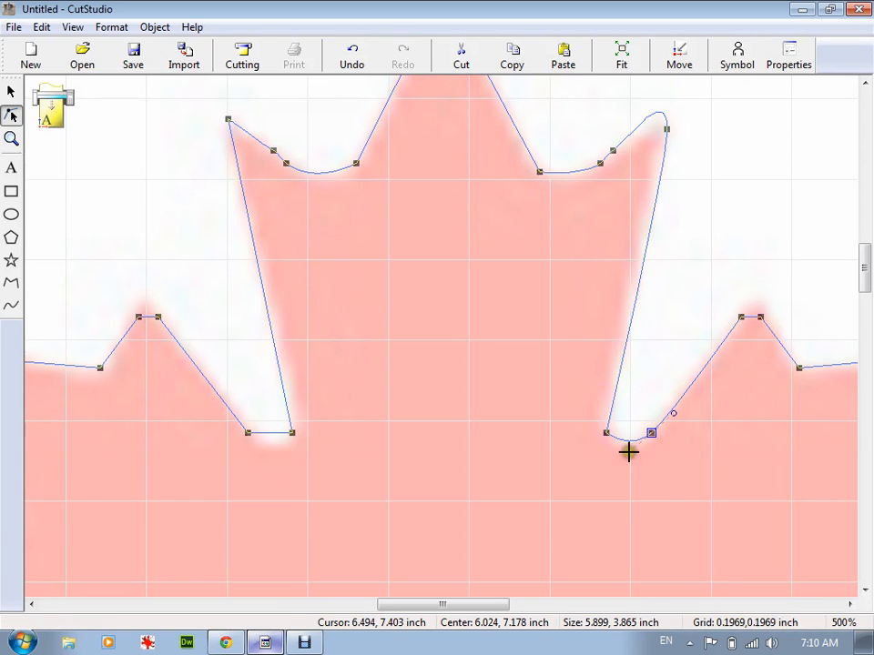
{"action": "left_click_drag", "start_coordinate": [628, 453], "coordinate": [608, 474]}
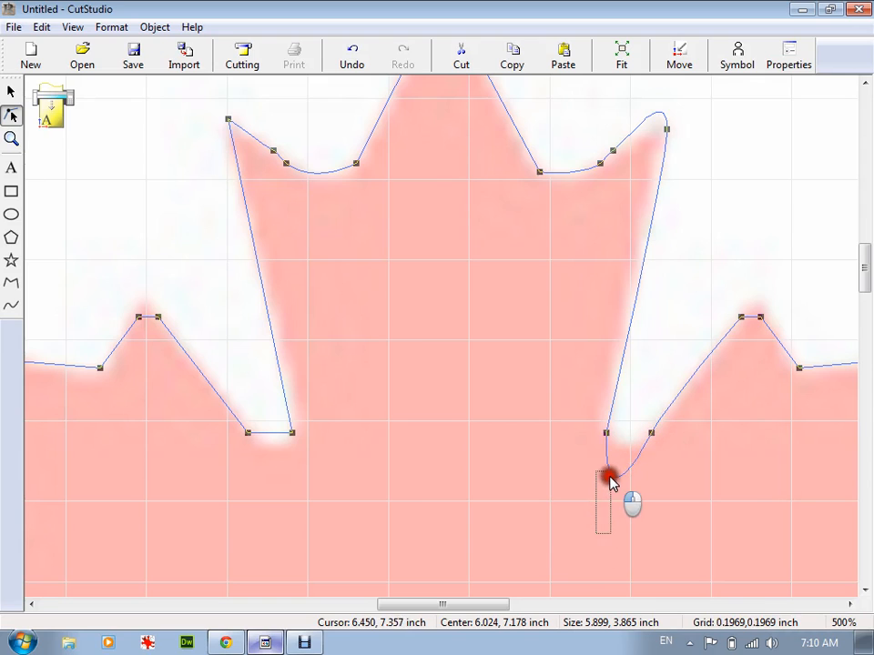
Divide the contour point at the small peak right of the top lobe and pull the freed end away to the left
{"action": "right_click", "coordinate": [741, 316]}
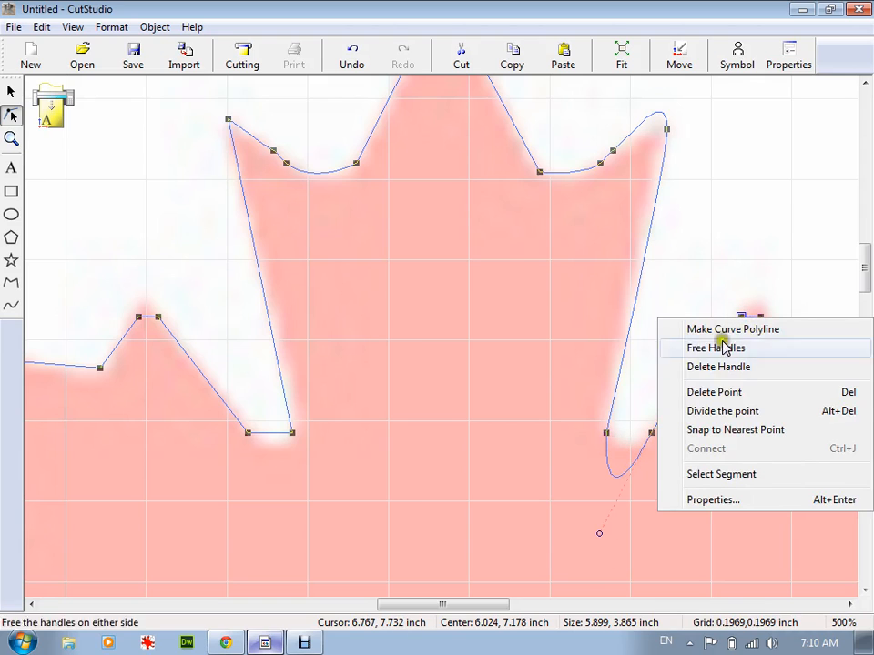
{"action": "left_click", "coordinate": [720, 411]}
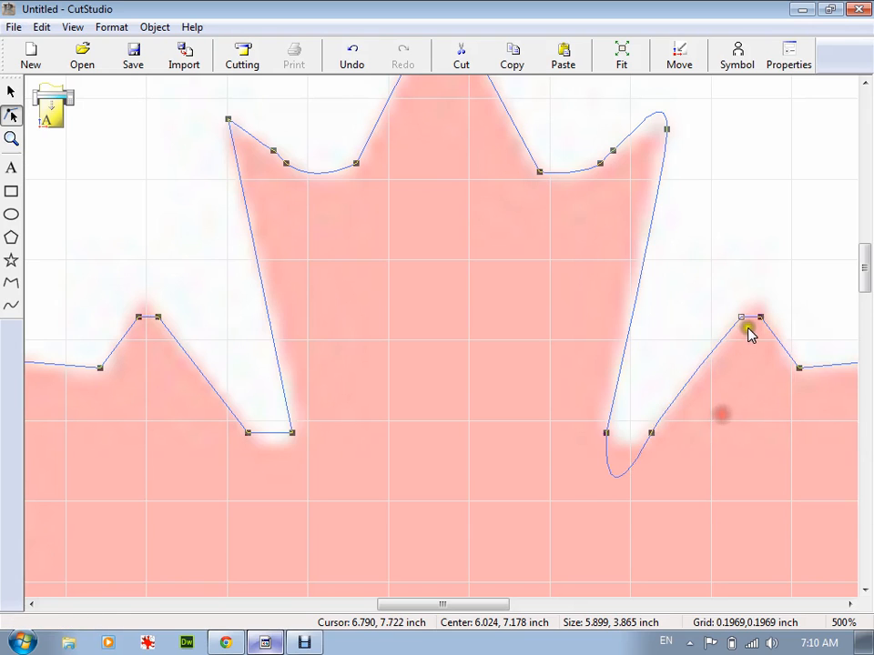
{"action": "left_click", "coordinate": [738, 316]}
{"action": "left_click_drag", "start_coordinate": [739, 315], "coordinate": [719, 315]}
{"action": "left_click", "coordinate": [720, 313]}
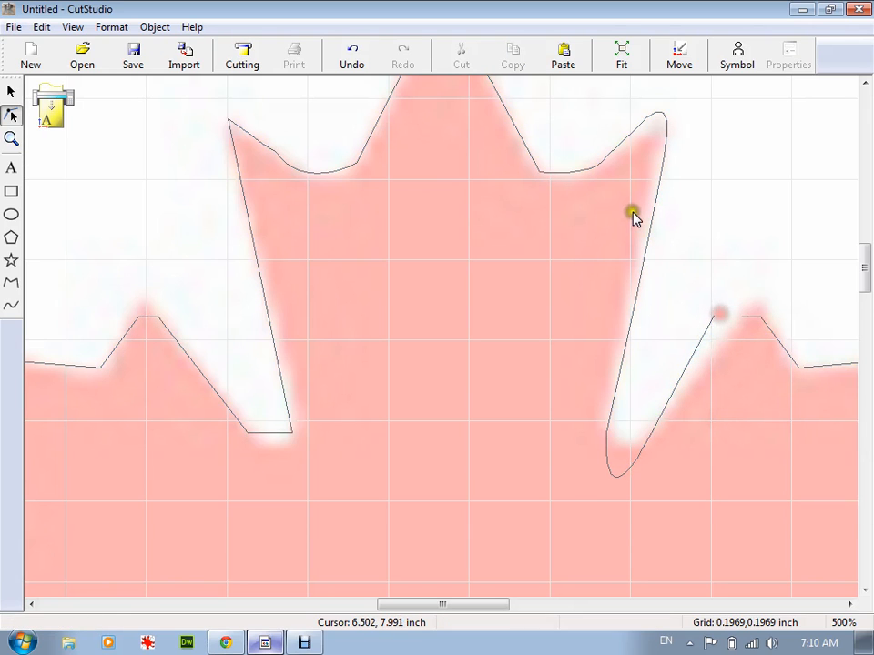
Delete all the extracted contour lines around the stripes and maple leaf
{"action": "scroll", "coordinate": [499, 299], "scroll_direction": "down", "scroll_amount": 2}
{"action": "scroll", "coordinate": [499, 299], "scroll_direction": "down", "scroll_amount": 2}
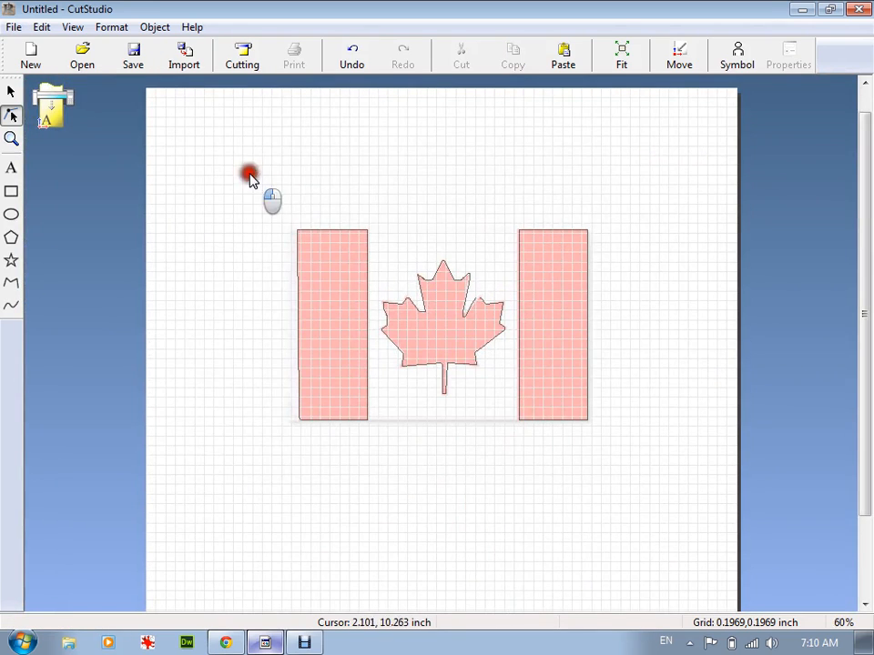
{"action": "left_click_drag", "start_coordinate": [251, 178], "coordinate": [689, 503]}
{"action": "left_click", "coordinate": [117, 444]}
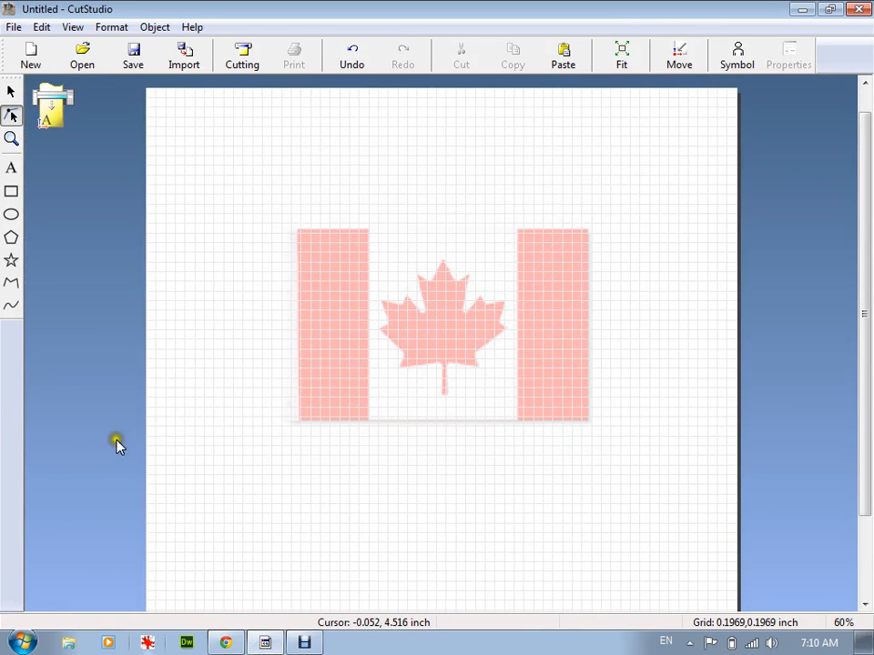
Delete the pasted flag image so the page is empty
{"action": "left_click", "coordinate": [506, 264]}
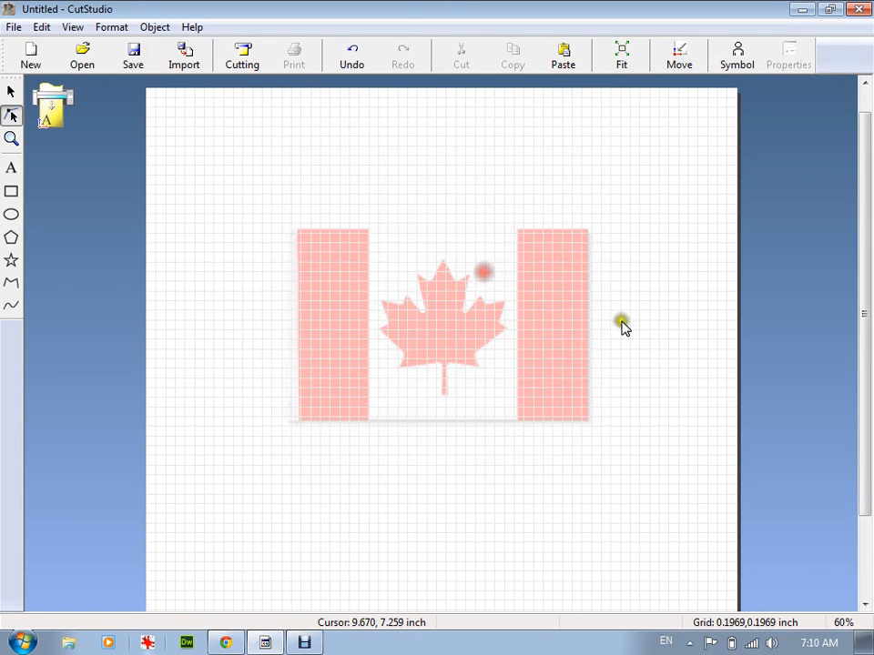
{"action": "left_click", "coordinate": [583, 362]}
{"action": "scroll", "coordinate": [587, 410], "scroll_direction": "down", "scroll_amount": 3}
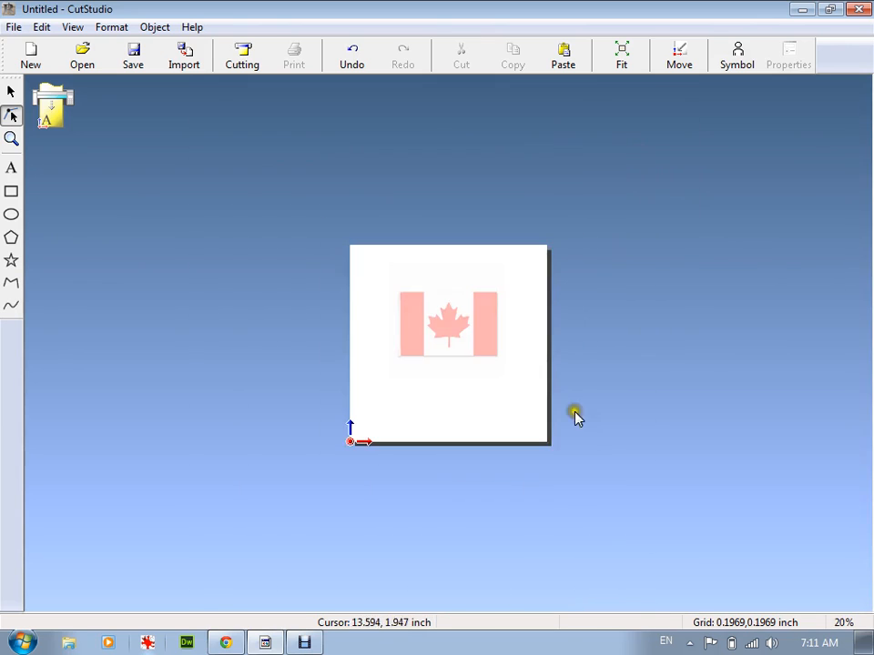
{"action": "left_click", "coordinate": [471, 349]}
{"action": "left_click", "coordinate": [439, 327]}
{"action": "left_click", "coordinate": [415, 301]}
{"action": "left_click", "coordinate": [401, 287]}
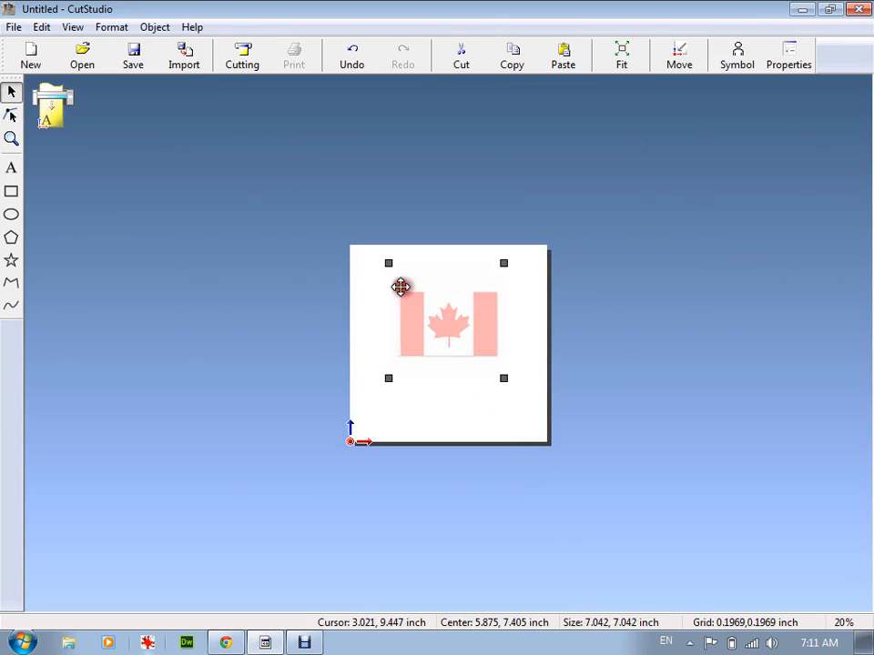
{"action": "key", "text": "Delete"}
{"action": "scroll", "coordinate": [700, 283], "scroll_direction": "up", "scroll_amount": 2}
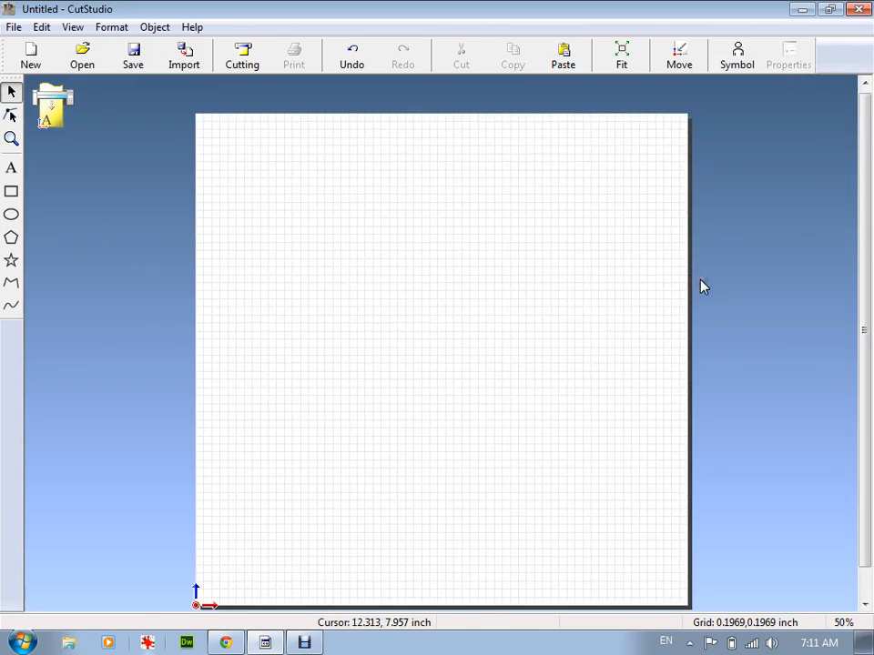
Switch to Chrome, return to the Canada flag clip art results and close the eBay image preview to look for another flag
{"action": "left_click", "coordinate": [228, 642]}
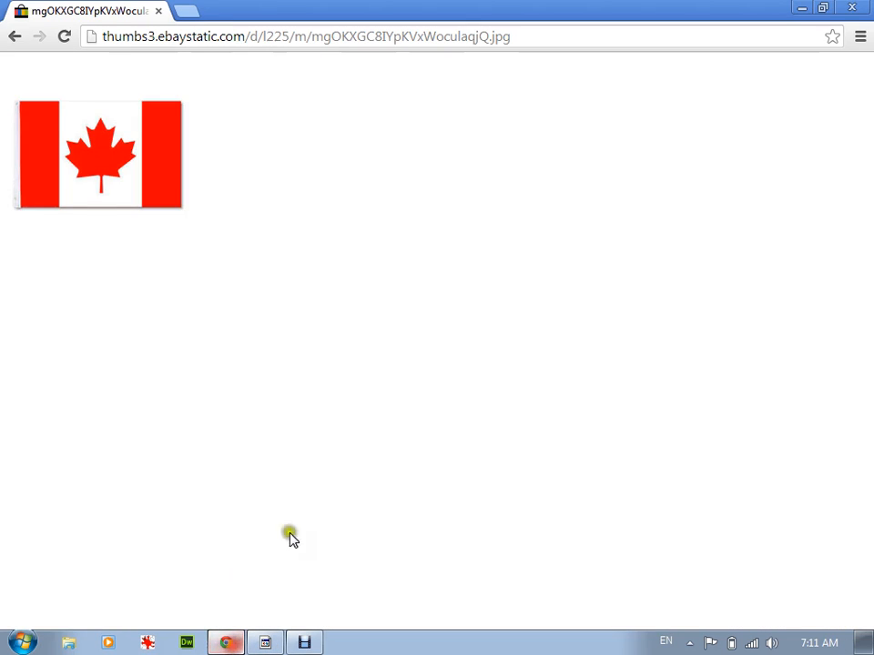
{"action": "left_click", "coordinate": [15, 37]}
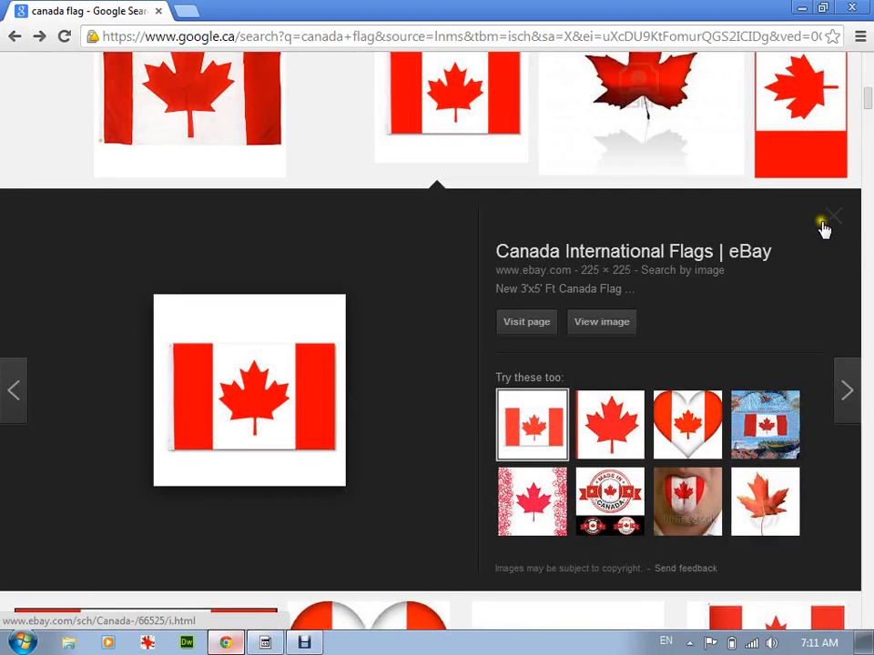
{"action": "left_click", "coordinate": [833, 221]}
{"action": "scroll", "coordinate": [488, 160], "scroll_direction": "up", "scroll_amount": 3}
{"action": "scroll", "coordinate": [434, 361], "scroll_direction": "down", "scroll_amount": 1}
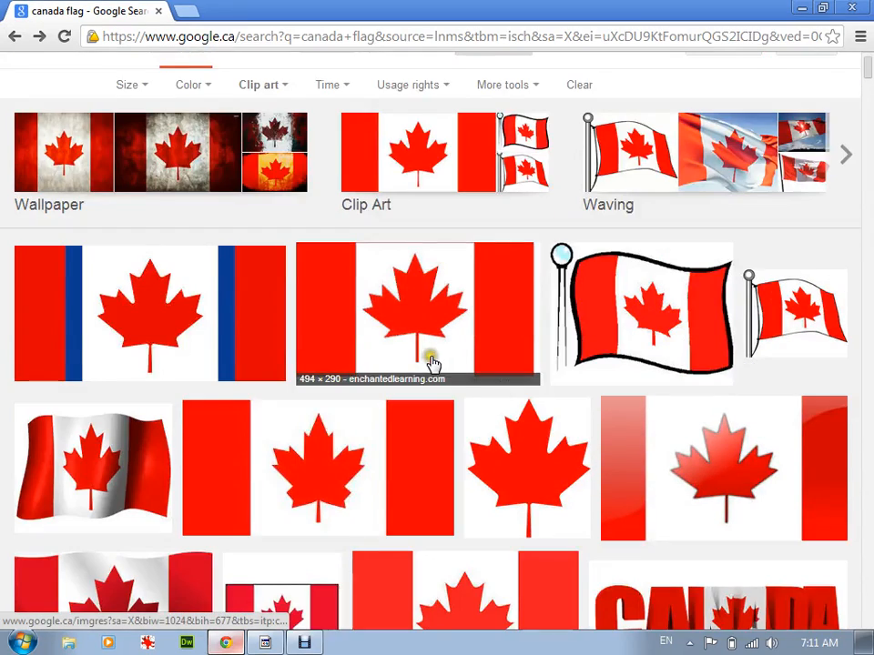
{"action": "scroll", "coordinate": [317, 510], "scroll_direction": "down", "scroll_amount": 2}
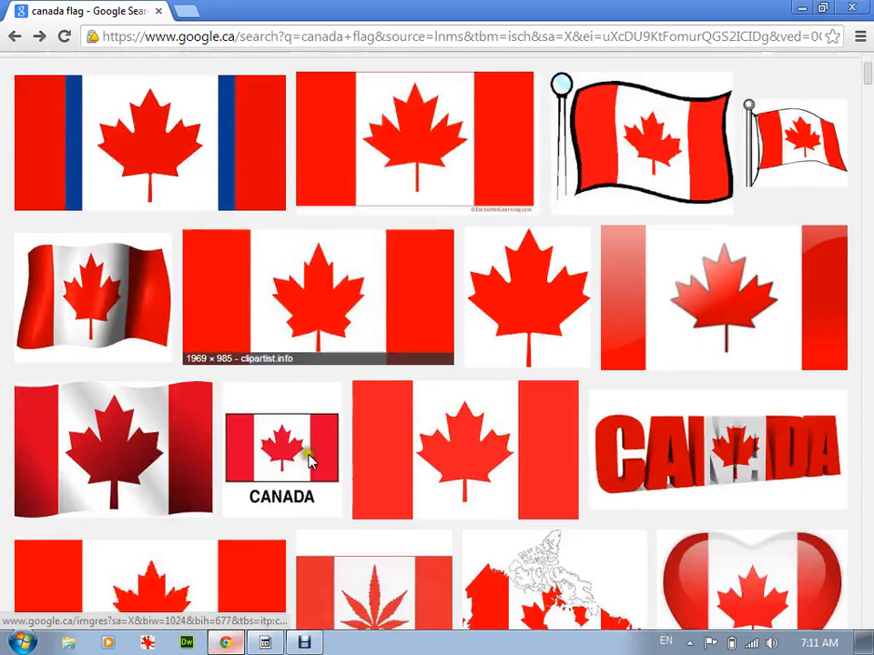
View the 1969 × 985 clipartist.info flag of Canada image on its own and copy it
{"action": "left_click", "coordinate": [300, 293]}
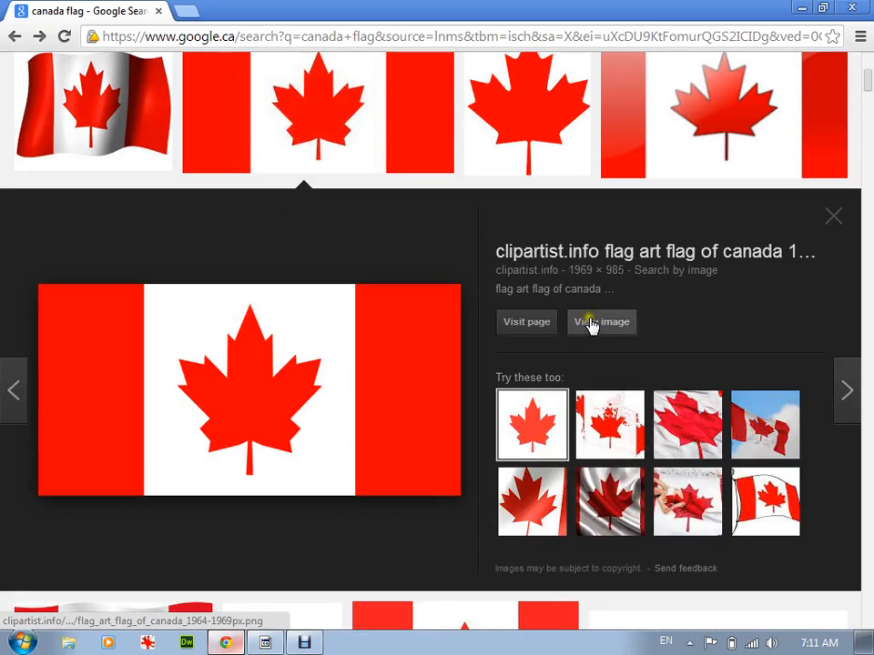
{"action": "left_click", "coordinate": [588, 319]}
{"action": "right_click", "coordinate": [454, 230]}
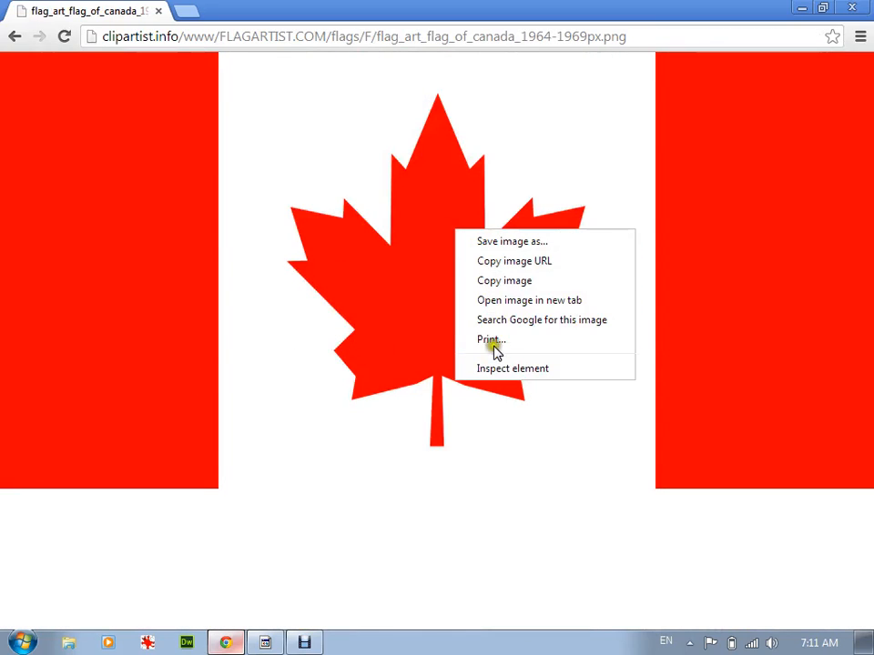
{"action": "left_click", "coordinate": [492, 281]}
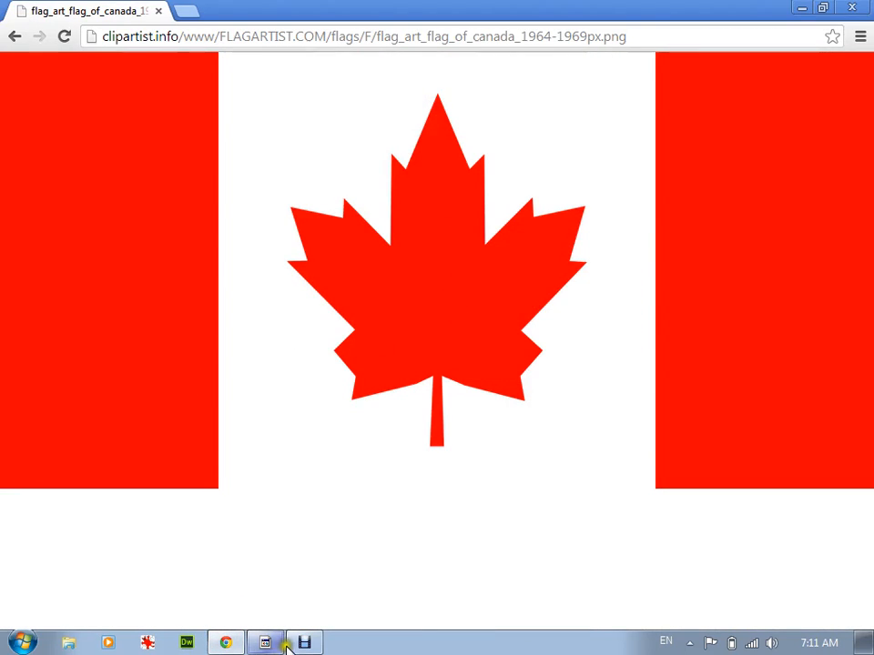
Switch back to CutStudio and paste the copied flag image, choosing to save it in the file
{"action": "left_click", "coordinate": [266, 644]}
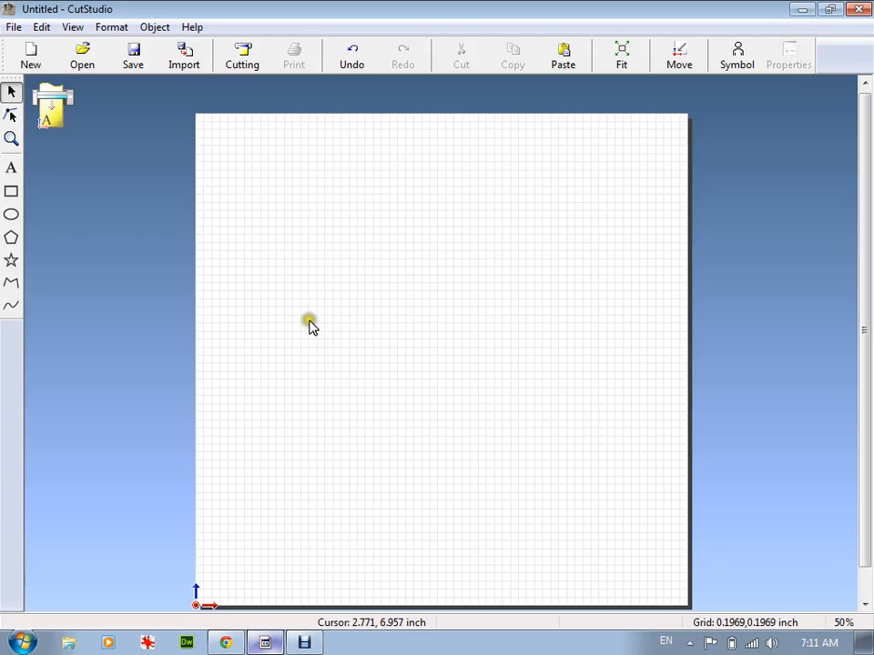
{"action": "left_click", "coordinate": [562, 52]}
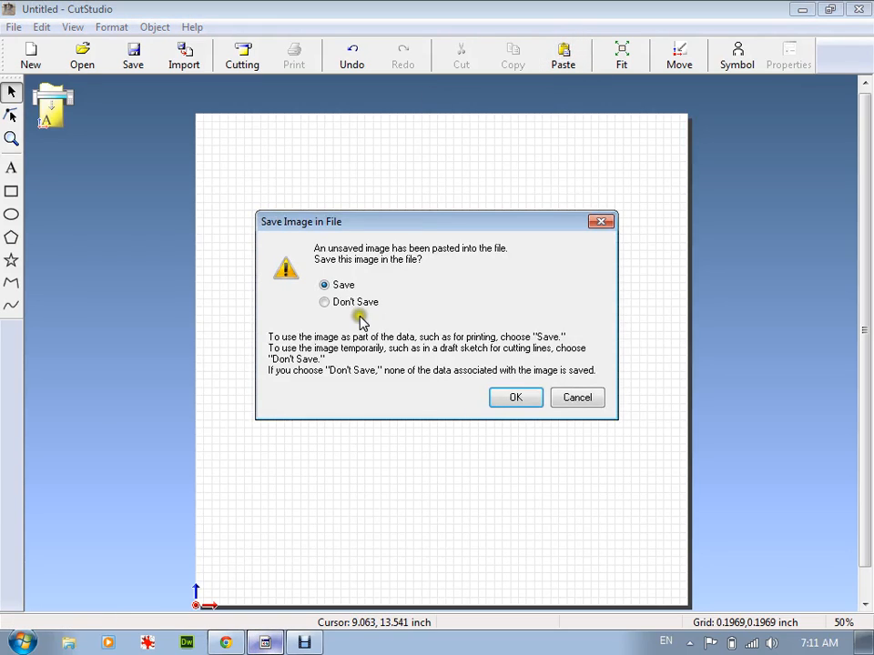
{"action": "left_click", "coordinate": [328, 286]}
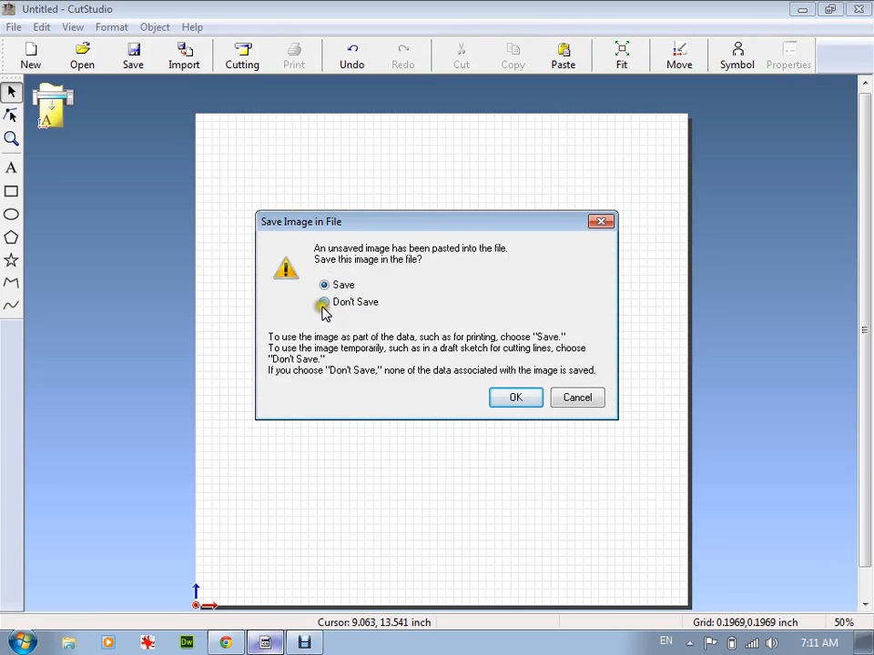
{"action": "left_click", "coordinate": [516, 398]}
{"action": "scroll", "coordinate": [455, 420], "scroll_direction": "down", "scroll_amount": 2}
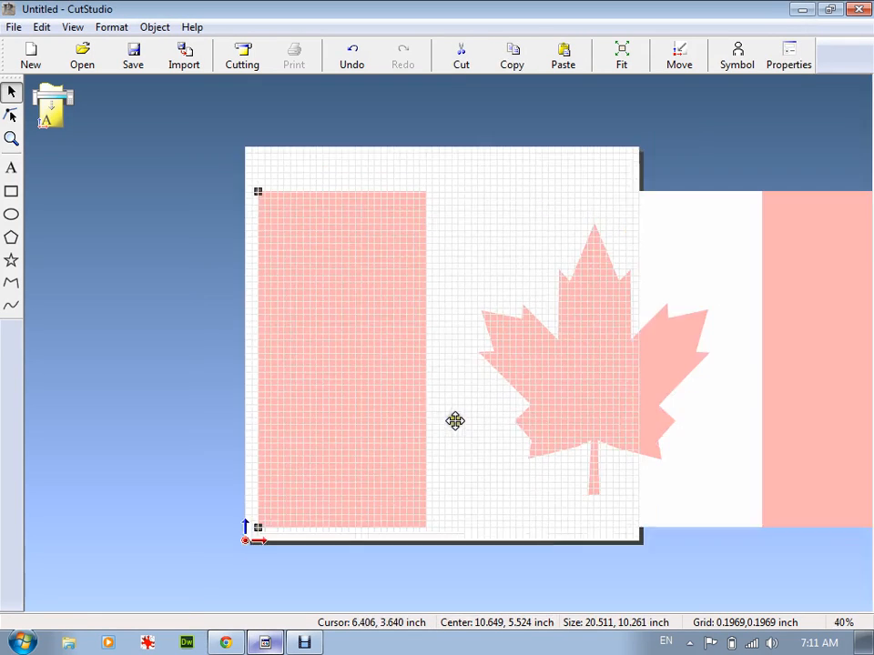
Centre the flag image on the page and create an image outline from it by extracting its contour lines
{"action": "left_click_drag", "start_coordinate": [500, 405], "coordinate": [392, 388]}
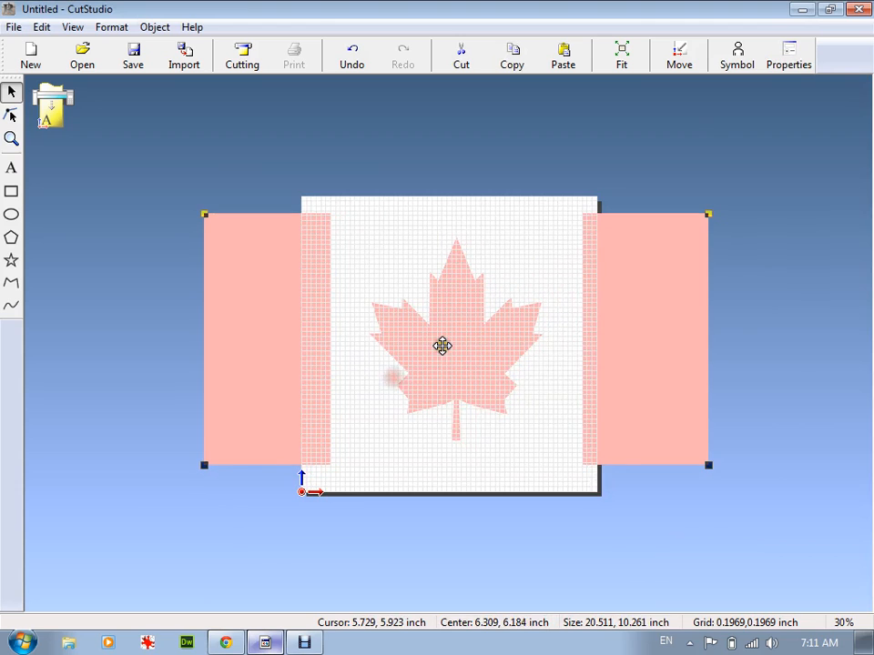
{"action": "right_click", "coordinate": [443, 347]}
{"action": "left_click", "coordinate": [485, 421]}
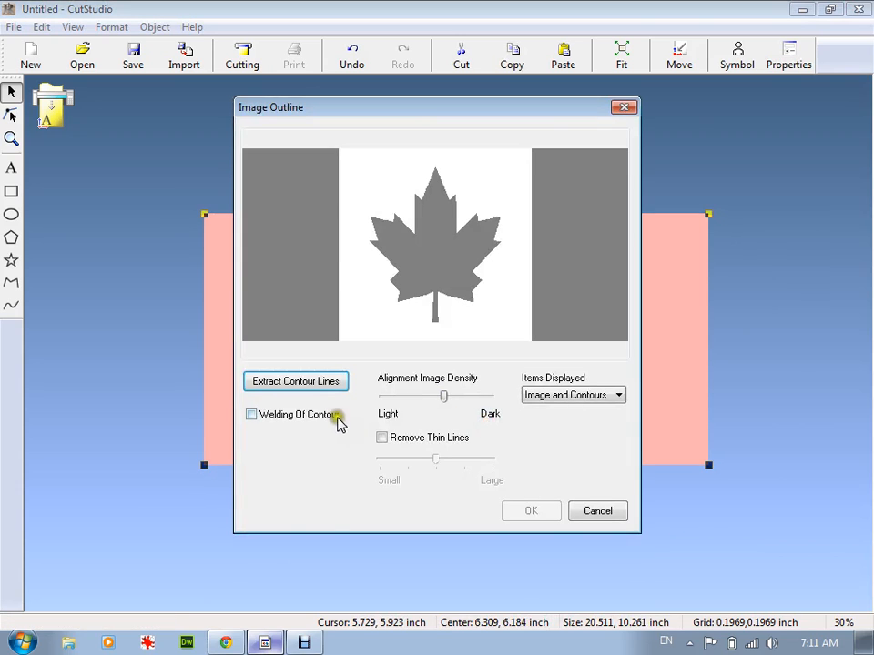
{"action": "left_click", "coordinate": [297, 382]}
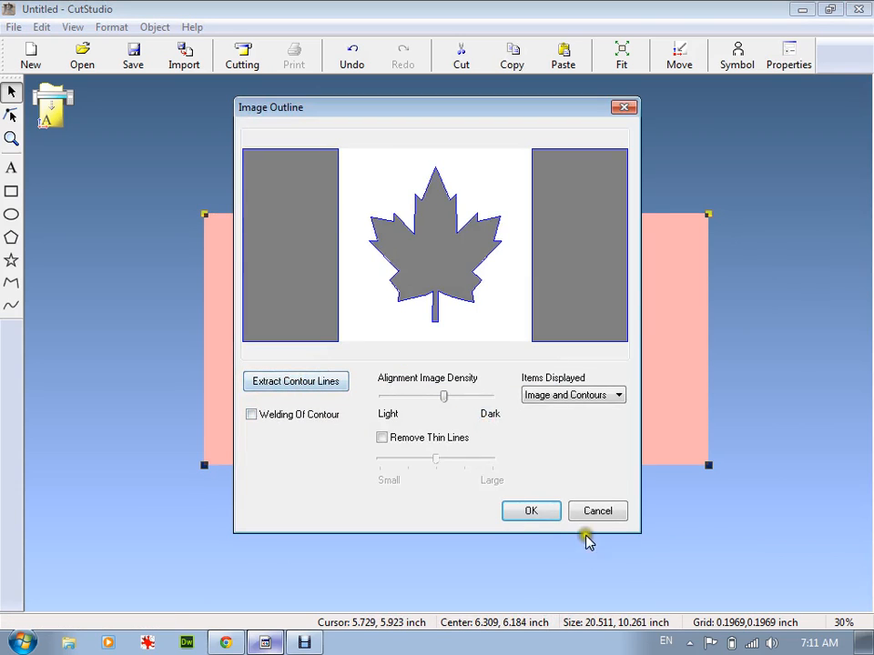
{"action": "left_click", "coordinate": [541, 511]}
Examine how closely the extracted contour follows the maple leaf's edges and corners
{"action": "scroll", "coordinate": [398, 367], "scroll_direction": "down", "scroll_amount": 2}
{"action": "scroll", "coordinate": [424, 339], "scroll_direction": "up", "scroll_amount": 3}
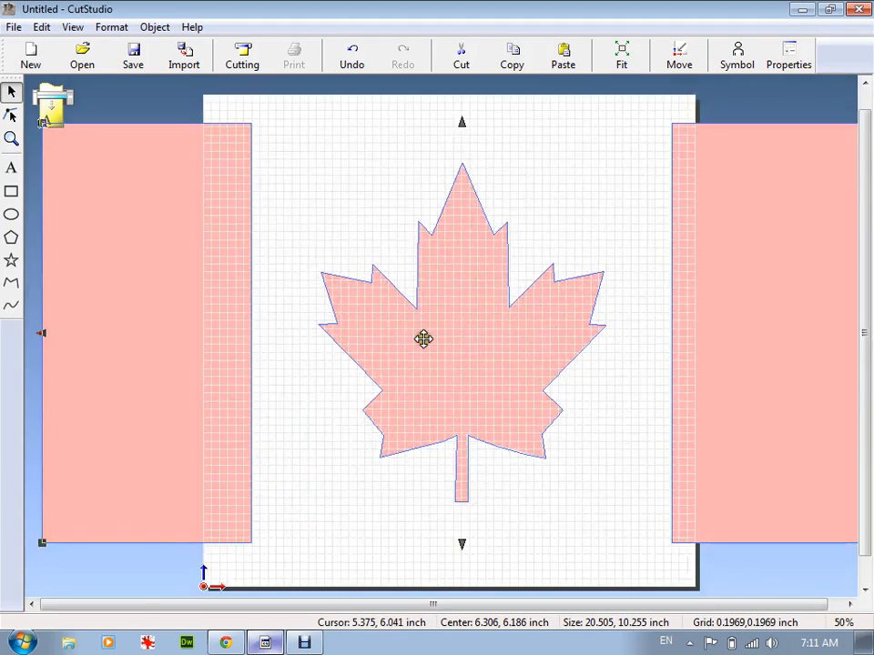
{"action": "scroll", "coordinate": [423, 339], "scroll_direction": "up", "scroll_amount": 3}
{"action": "scroll", "coordinate": [633, 314], "scroll_direction": "up", "scroll_amount": 1}
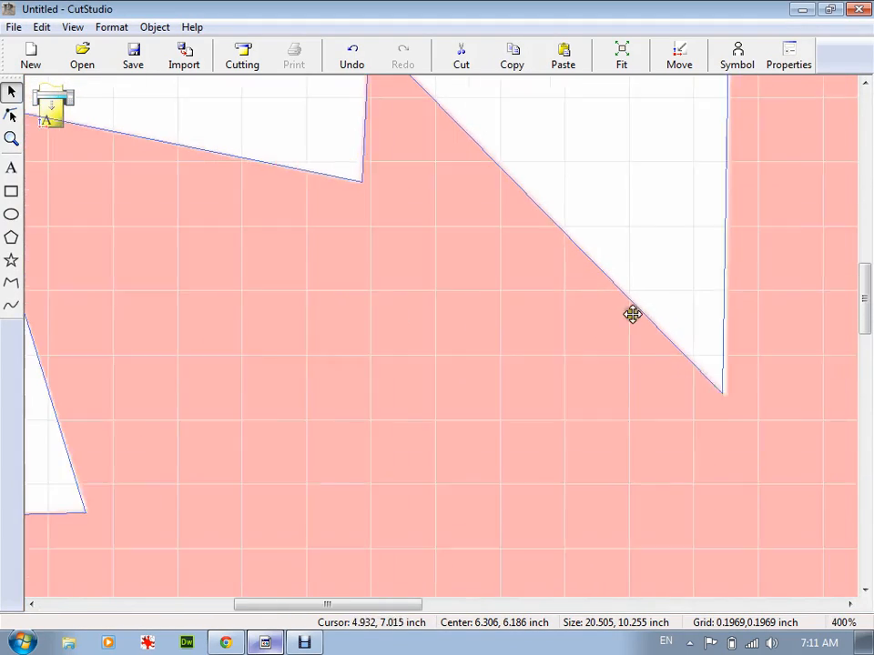
{"action": "scroll", "coordinate": [651, 332], "scroll_direction": "down", "scroll_amount": 3}
{"action": "scroll", "coordinate": [694, 382], "scroll_direction": "up", "scroll_amount": 2}
{"action": "scroll", "coordinate": [520, 411], "scroll_direction": "down", "scroll_amount": 2}
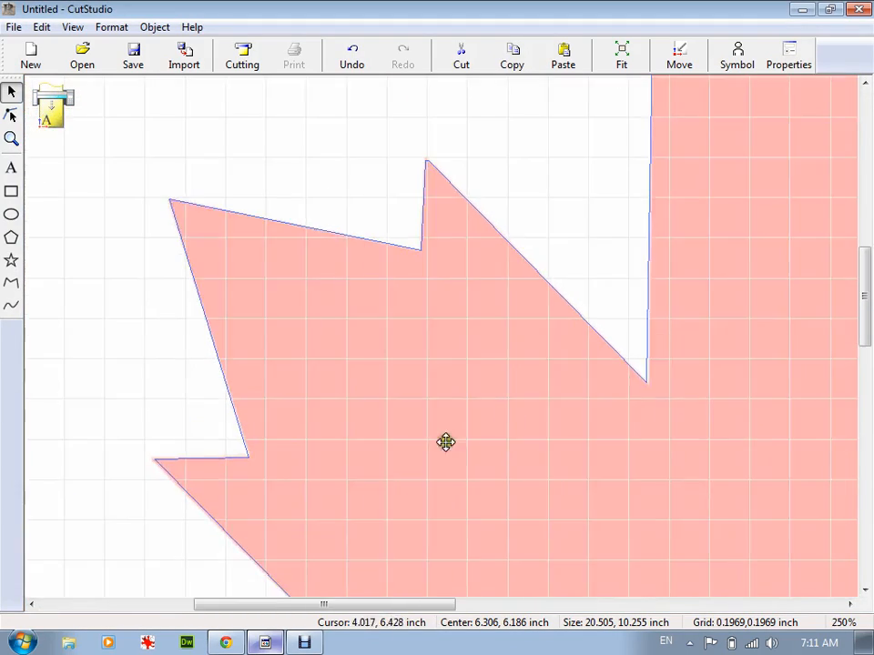
{"action": "scroll", "coordinate": [332, 370], "scroll_direction": "down", "scroll_amount": 3}
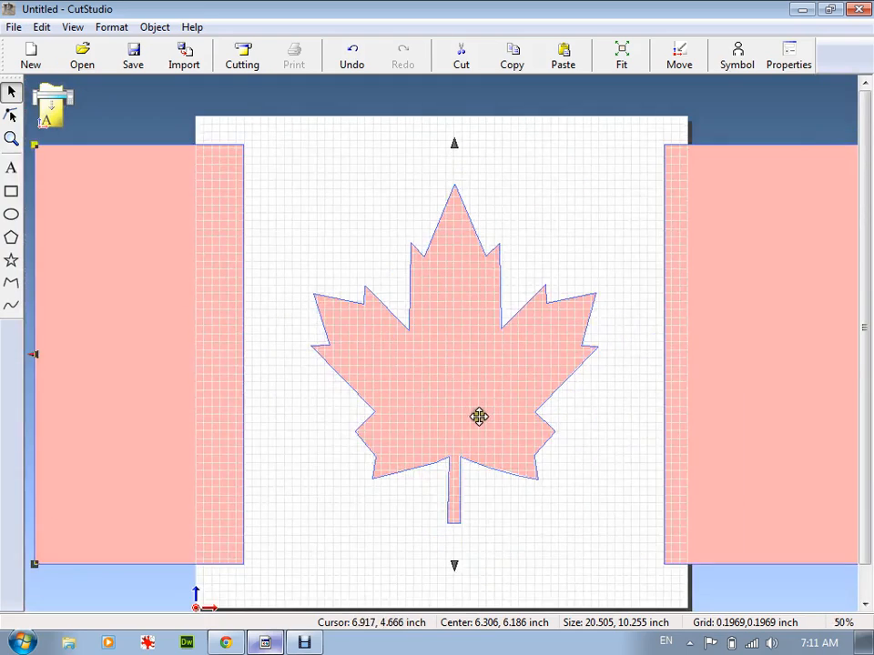
{"action": "scroll", "coordinate": [479, 416], "scroll_direction": "down", "scroll_amount": 1}
Move the contours off the flag image, delete the image, and move the contours back to the middle of the page
{"action": "left_click_drag", "start_coordinate": [405, 360], "coordinate": [288, 232]}
{"action": "left_click", "coordinate": [677, 443]}
{"action": "key", "text": "Delete"}
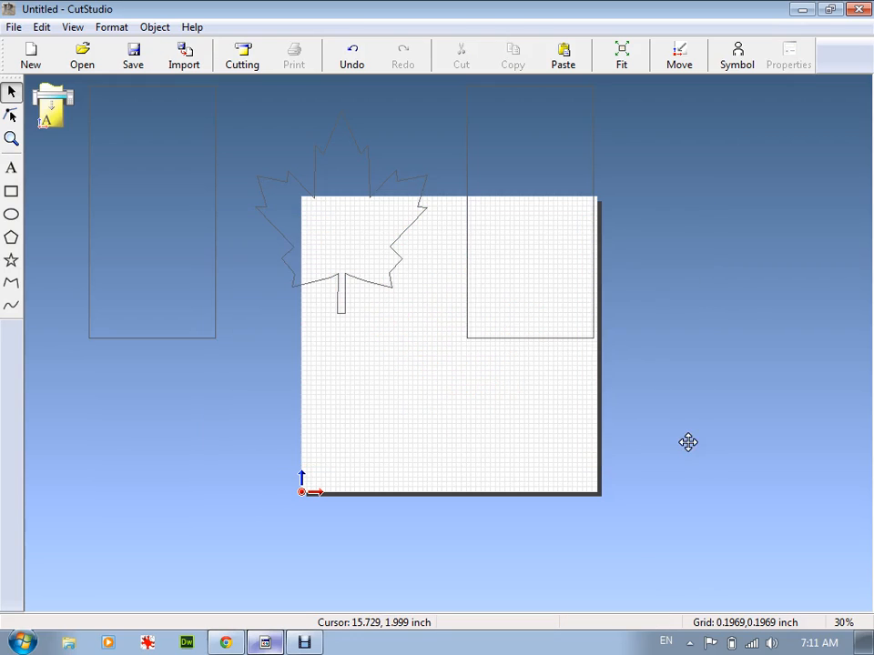
{"action": "left_click_drag", "start_coordinate": [374, 264], "coordinate": [457, 372]}
Resize the flag contours to a width of 6 inches with the aspect ratio kept
{"action": "right_click", "coordinate": [461, 361]}
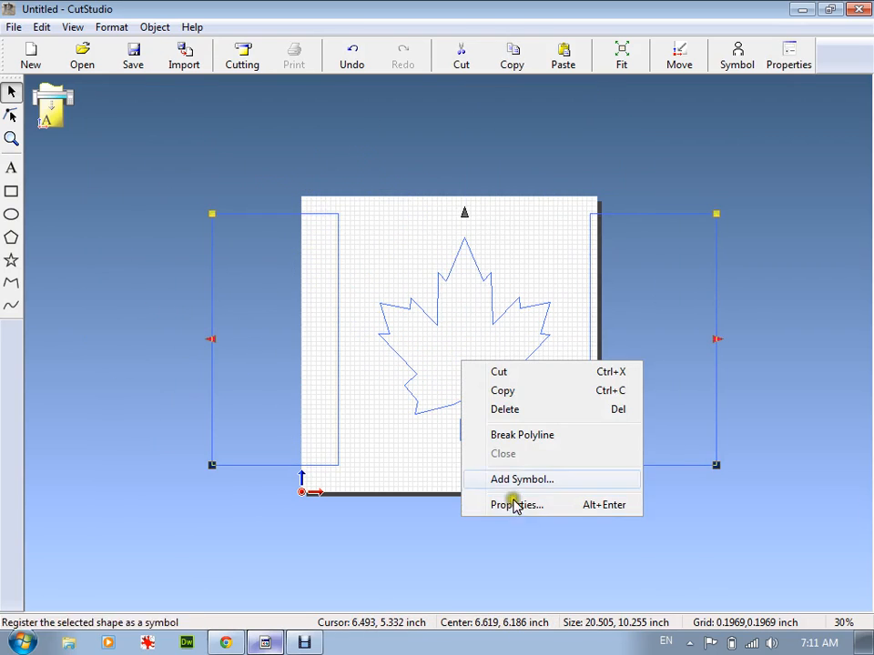
{"action": "left_click", "coordinate": [517, 505]}
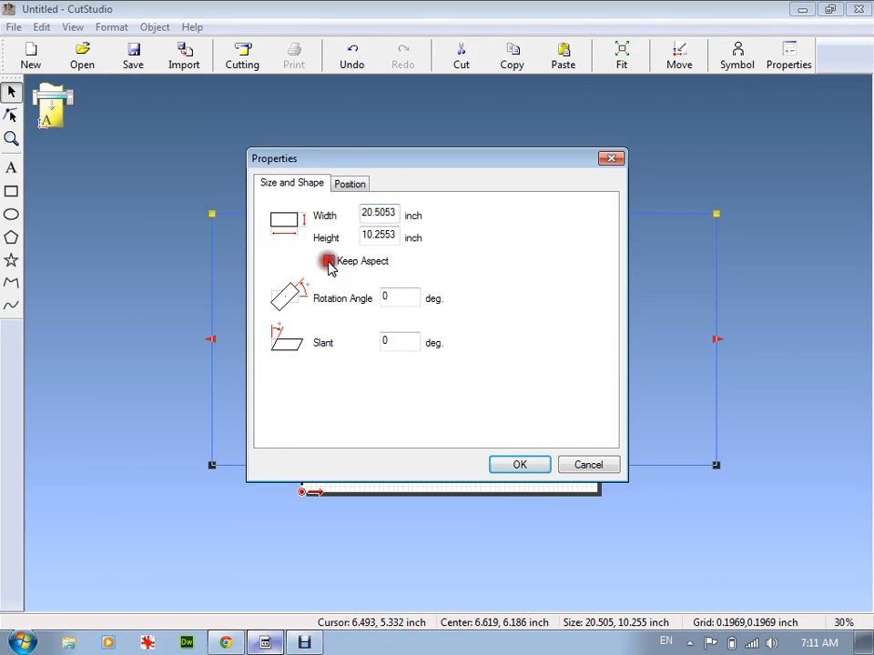
{"action": "left_click_drag", "start_coordinate": [395, 212], "coordinate": [357, 210]}
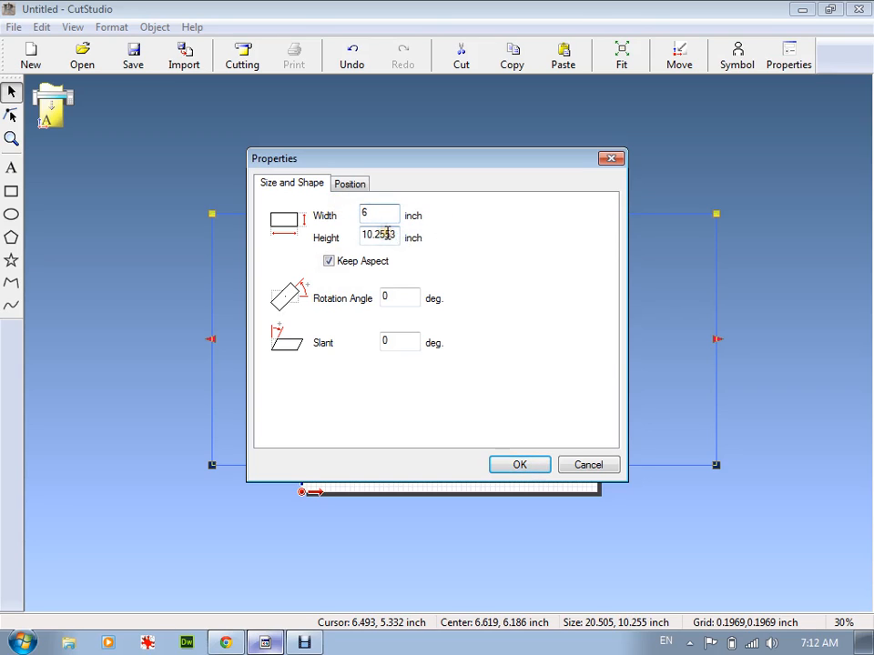
{"action": "left_click", "coordinate": [500, 464]}
{"action": "scroll", "coordinate": [492, 370], "scroll_direction": "up", "scroll_amount": 3}
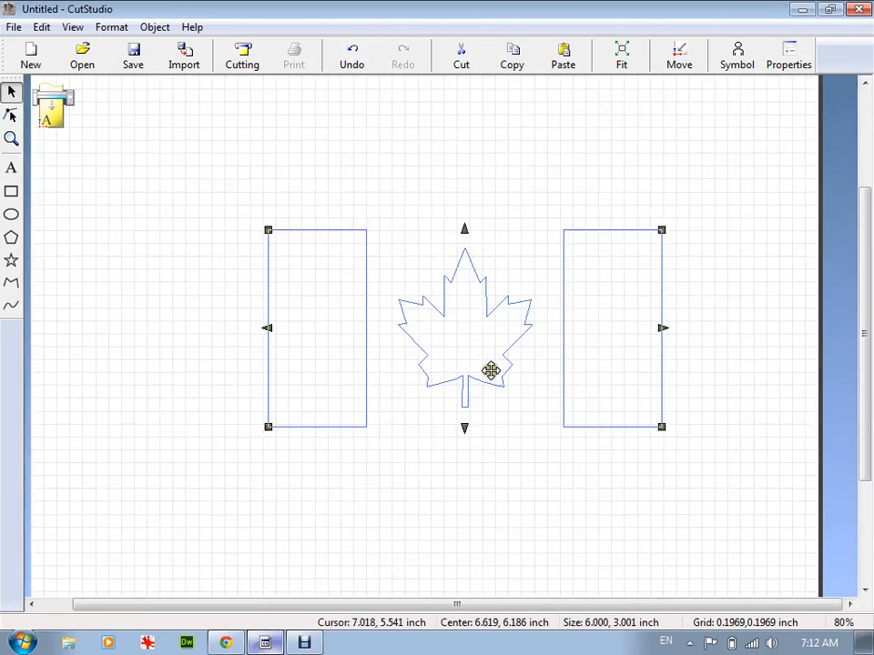
Draw a rectangle about 6 × 3 inches around the whole flag, from the left bar's upper corner to the right bar's lower corner
{"action": "left_click", "coordinate": [215, 247]}
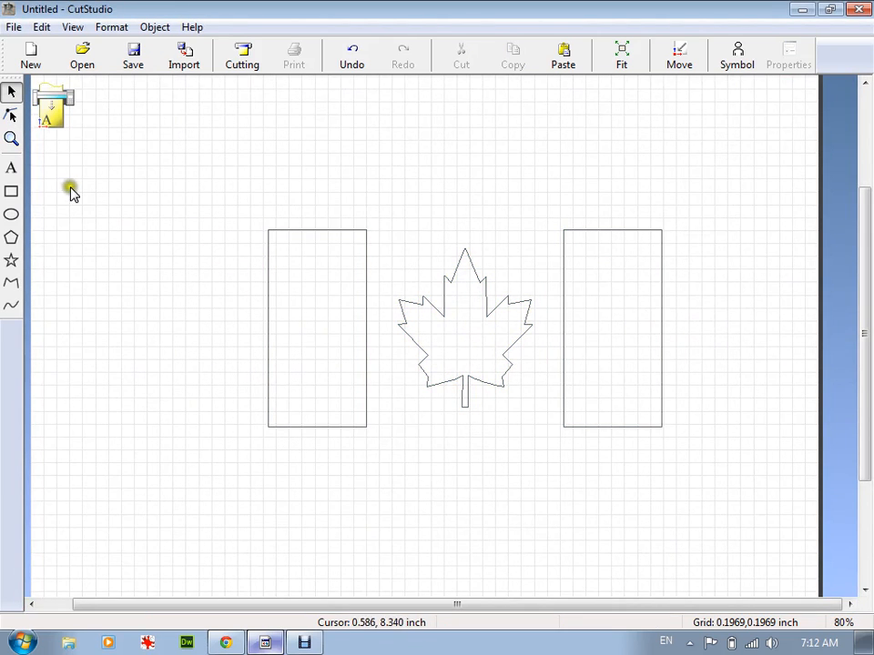
{"action": "left_click", "coordinate": [11, 191]}
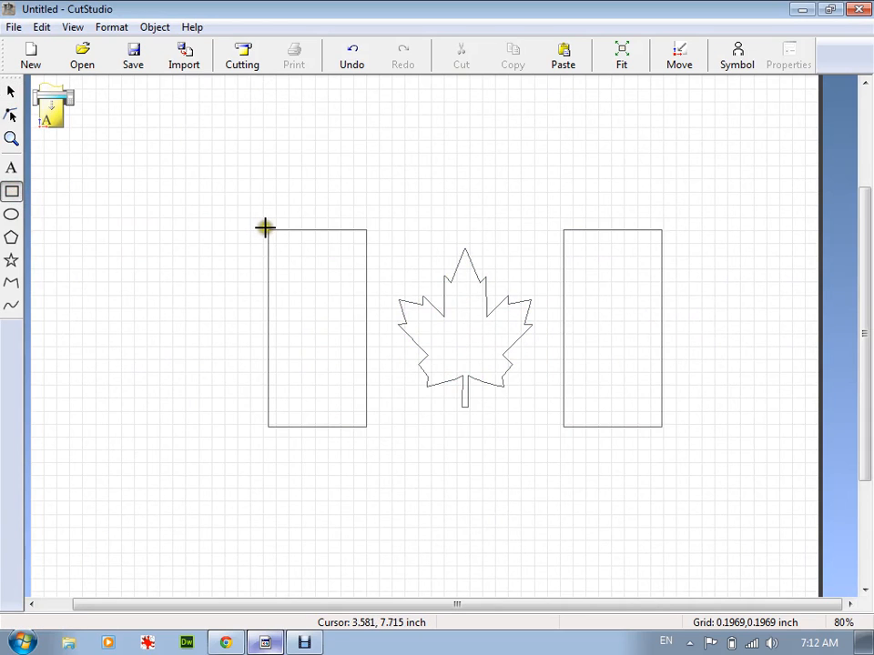
{"action": "scroll", "coordinate": [264, 228], "scroll_direction": "up", "scroll_amount": 3}
{"action": "left_click_drag", "start_coordinate": [372, 291], "coordinate": [185, 208]}
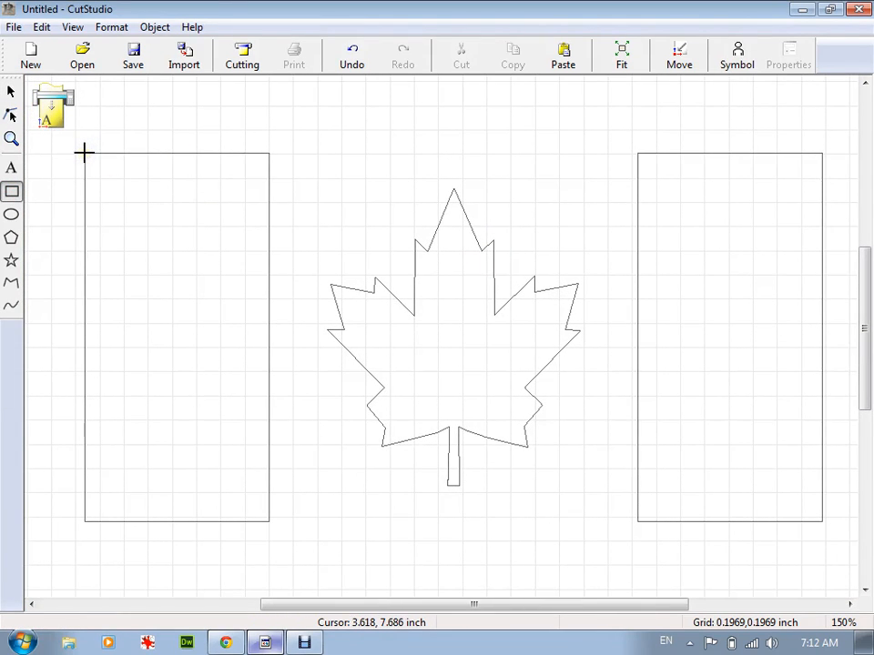
{"action": "left_click_drag", "start_coordinate": [83, 153], "coordinate": [822, 521]}
{"action": "scroll", "coordinate": [397, 380], "scroll_direction": "down", "scroll_amount": 2}
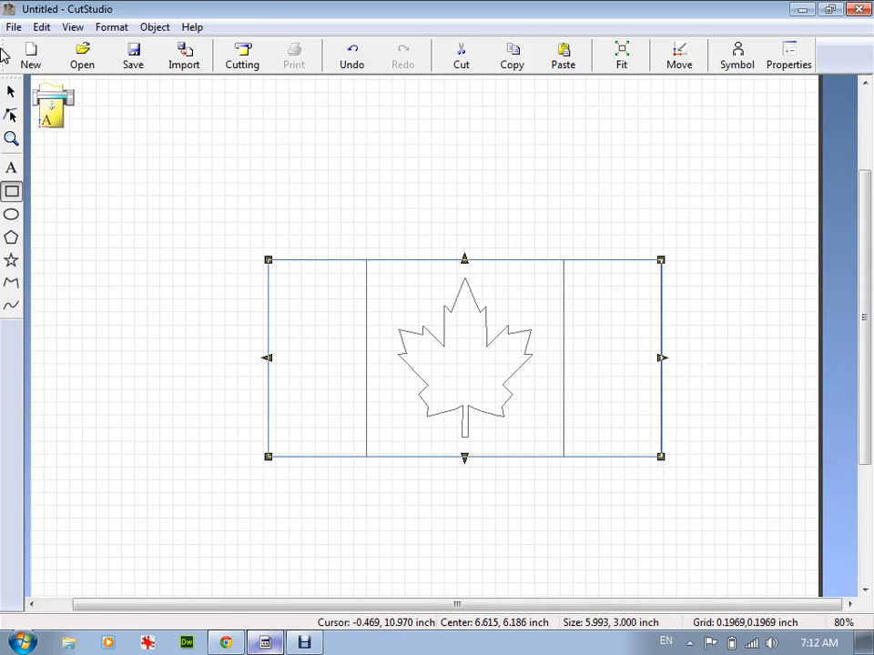
Separate the two layers by moving the bars and leaf to the page's left edge and the surrounding rectangle off the page's right side
{"action": "left_click", "coordinate": [8, 92]}
{"action": "scroll", "coordinate": [134, 261], "scroll_direction": "down", "scroll_amount": 1}
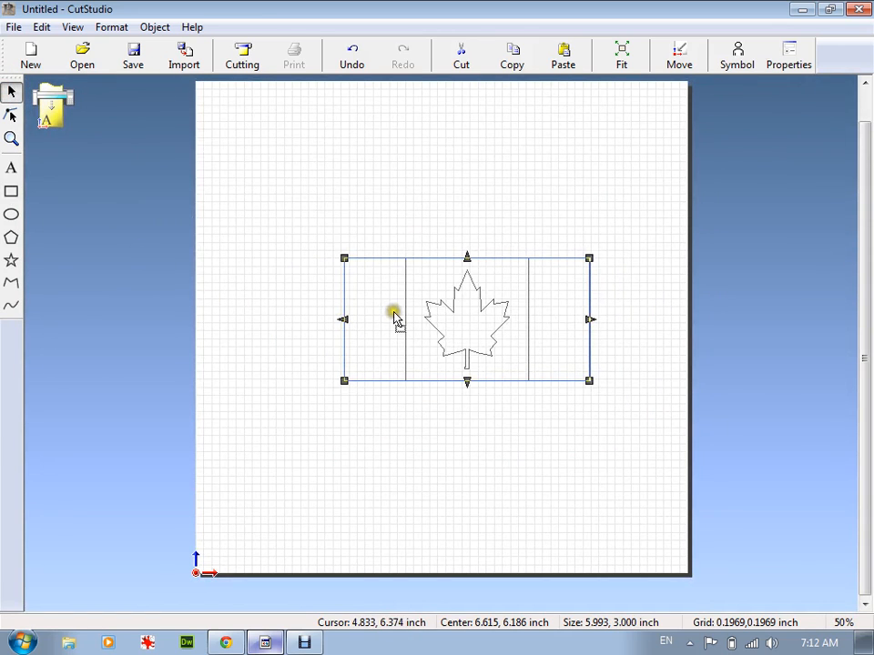
{"action": "left_click_drag", "start_coordinate": [386, 316], "coordinate": [92, 396]}
{"action": "scroll", "coordinate": [416, 360], "scroll_direction": "down", "scroll_amount": 1}
{"action": "left_click", "coordinate": [416, 350]}
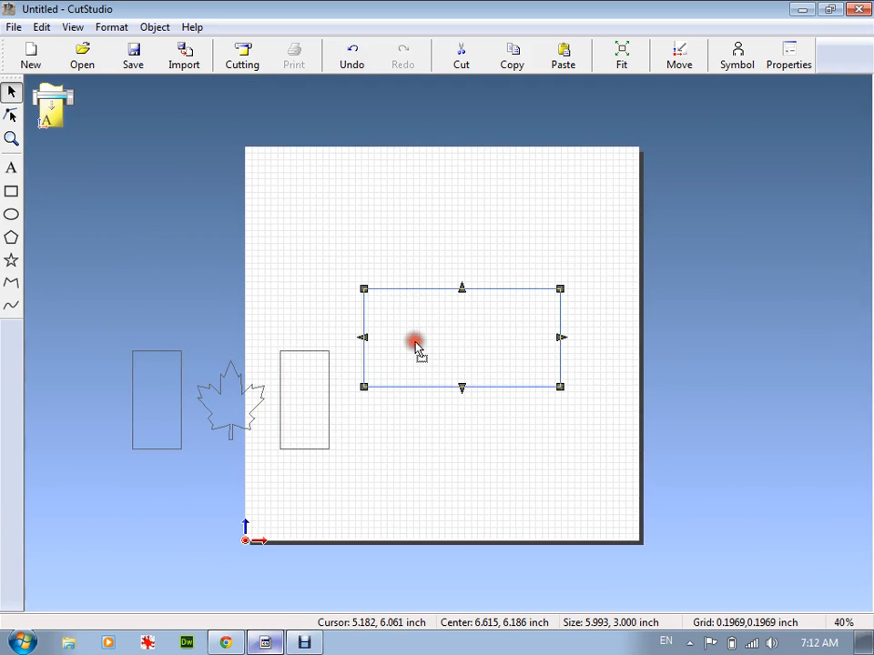
{"action": "left_click_drag", "start_coordinate": [416, 350], "coordinate": [732, 283]}
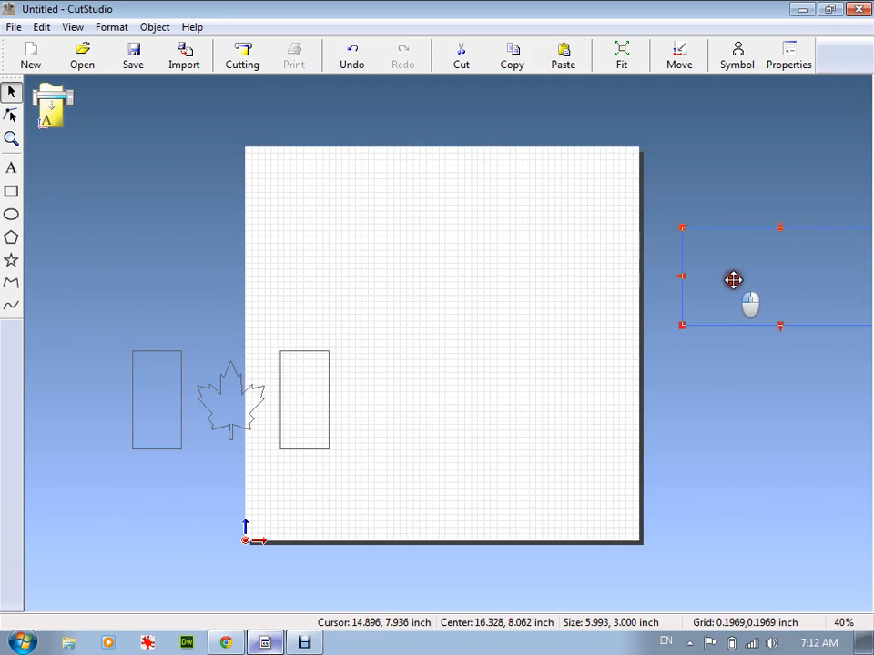
Place the bars and maple leaf contours inside the page's lower-left corner near the origin
{"action": "left_click", "coordinate": [200, 410]}
{"action": "double_click", "coordinate": [214, 413]}
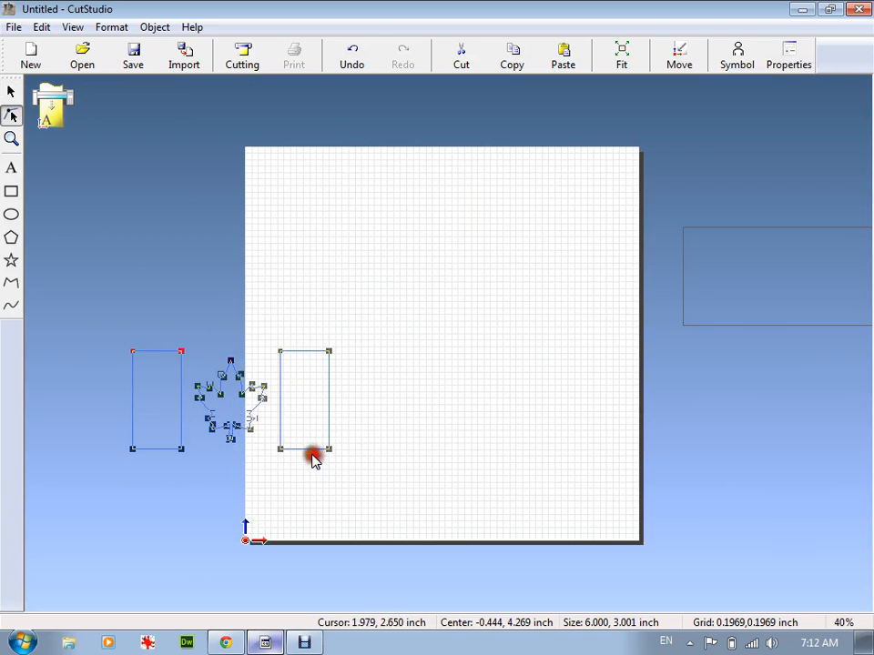
{"action": "left_click", "coordinate": [11, 91]}
{"action": "left_click_drag", "start_coordinate": [249, 422], "coordinate": [361, 492]}
{"action": "left_click", "coordinate": [637, 562]}
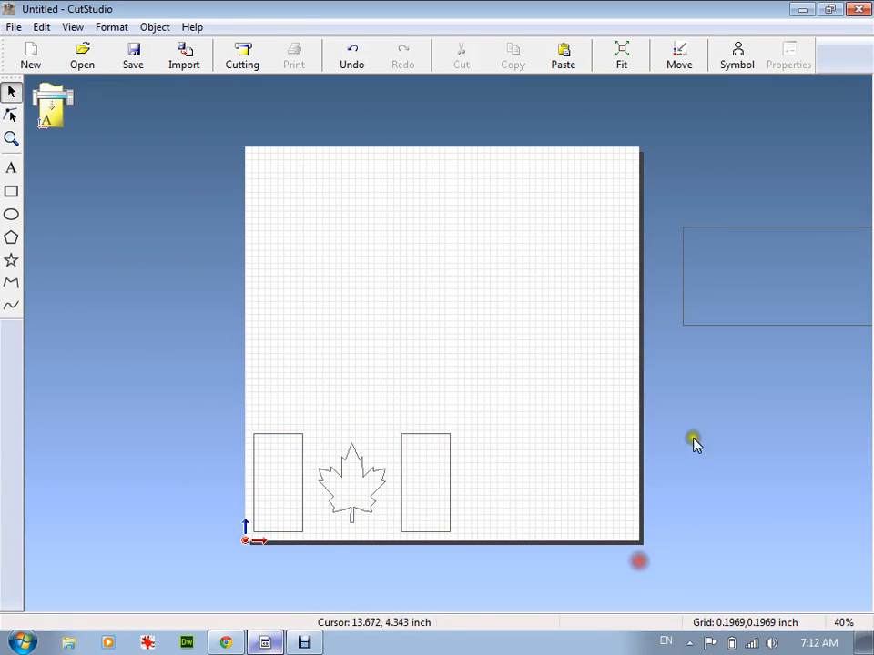
Move the bars and leaf off the page's left side and place the surrounding rectangle in the page's lower-left corner near the origin
{"action": "left_click", "coordinate": [720, 288]}
{"action": "left_click_drag", "start_coordinate": [352, 482], "coordinate": [80, 368]}
{"action": "left_click_drag", "start_coordinate": [750, 296], "coordinate": [320, 492]}
{"action": "left_click", "coordinate": [176, 505]}
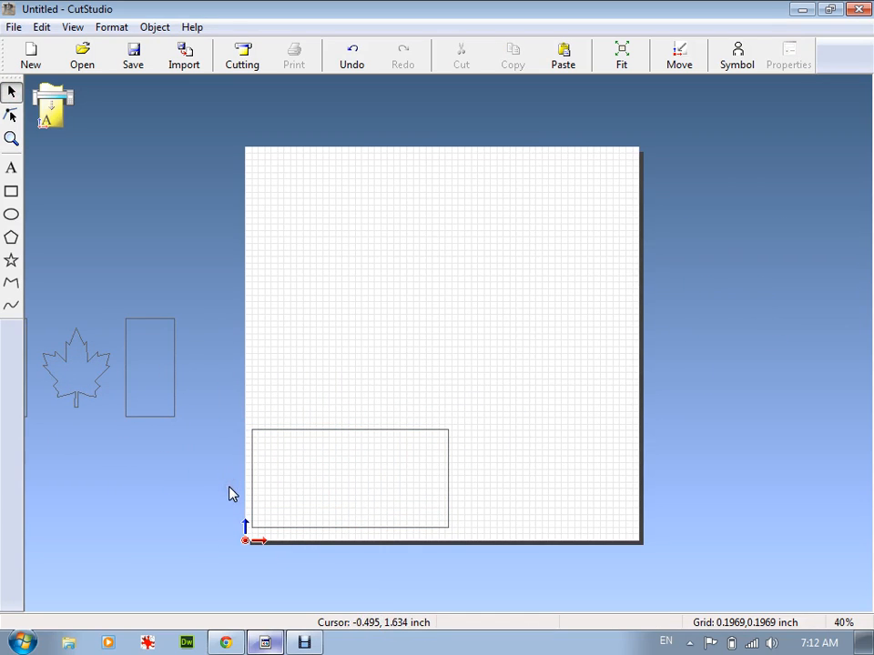